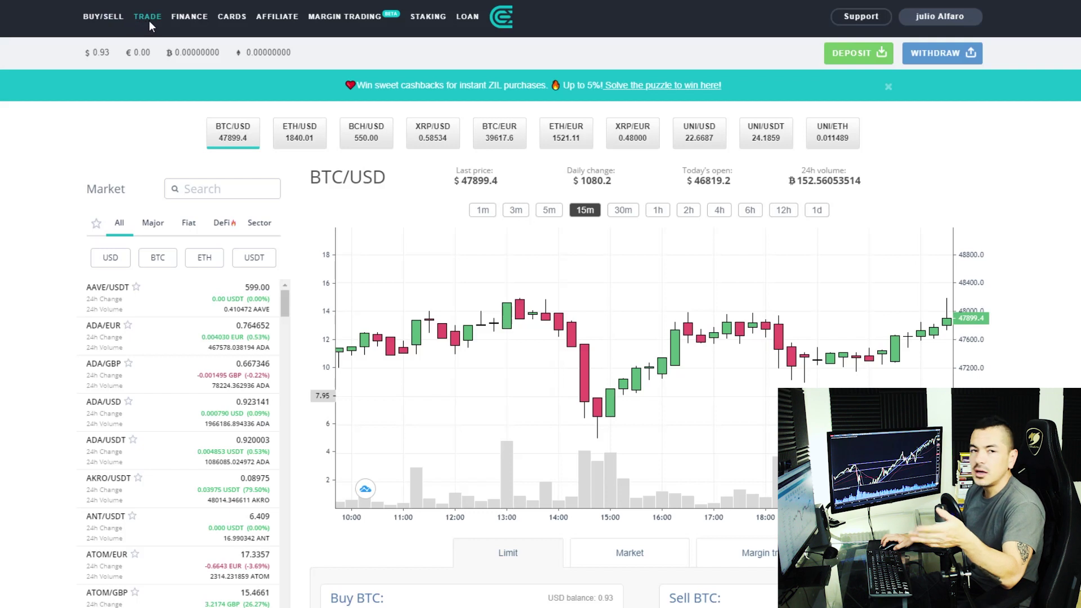
Open the account's finance page and look through the fiat and crypto balance lists.
{"action": "left_click", "coordinate": [186, 18]}
{"action": "scroll", "coordinate": [121, 338], "scroll_direction": "down", "scroll_amount": 4}
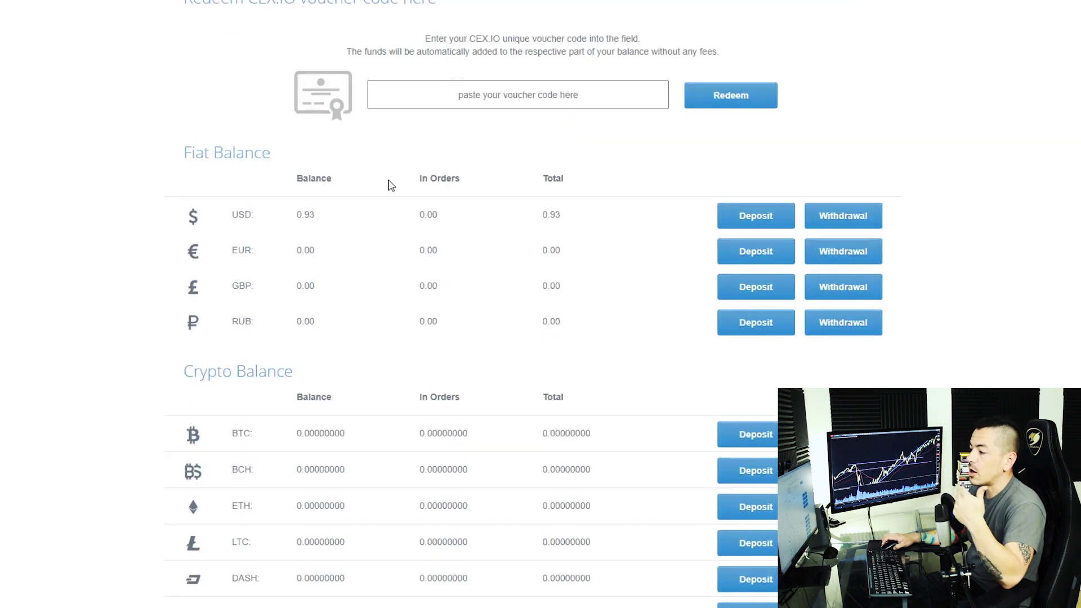
{"action": "scroll", "coordinate": [258, 197], "scroll_direction": "down", "scroll_amount": 2}
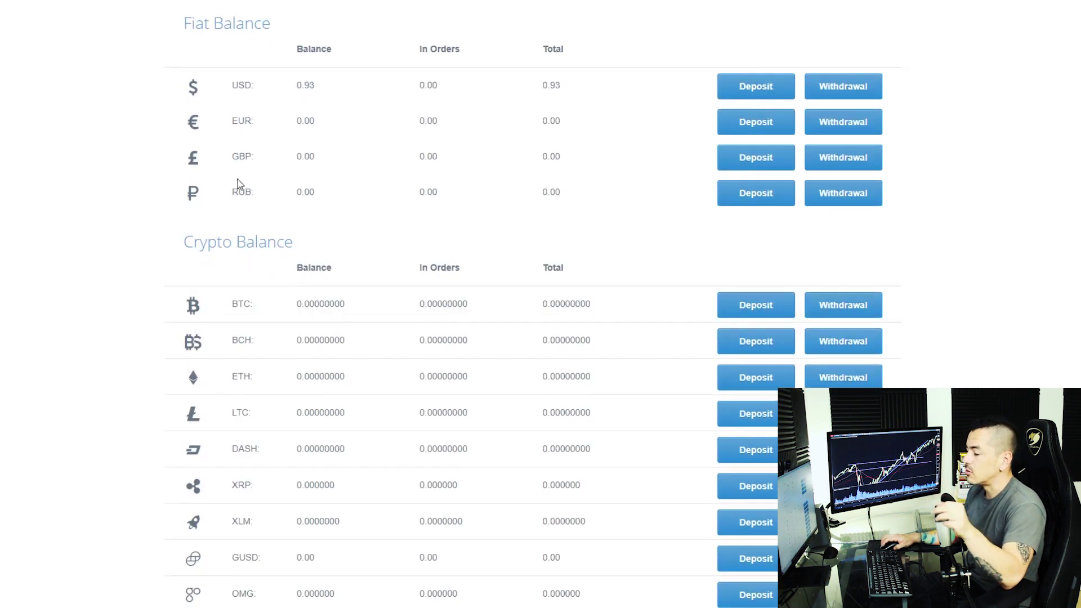
{"action": "scroll", "coordinate": [77, 341], "scroll_direction": "down", "scroll_amount": 3}
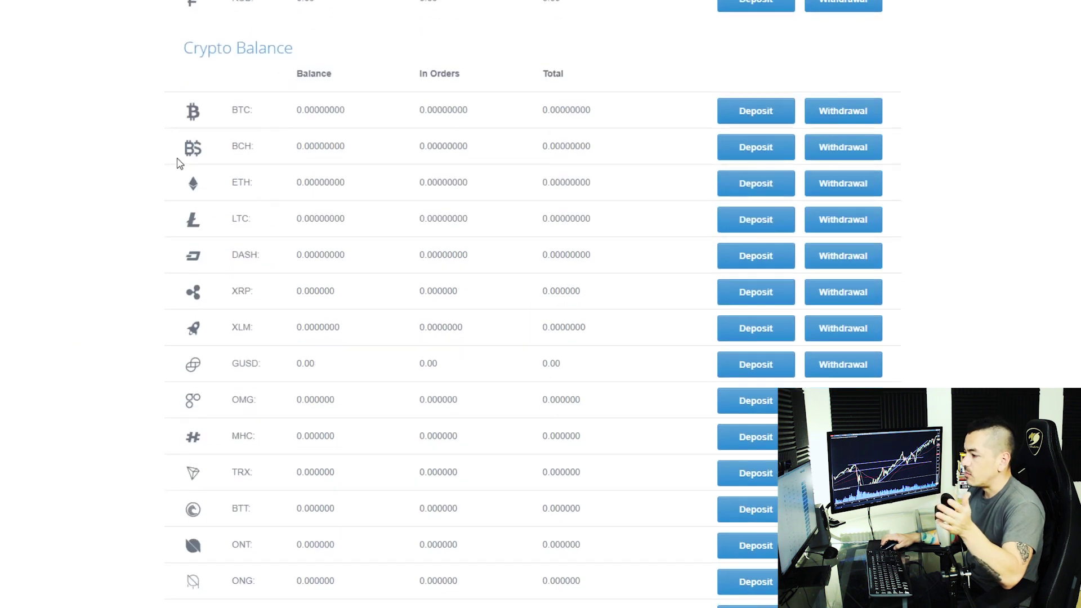
{"action": "scroll", "coordinate": [90, 451], "scroll_direction": "down", "scroll_amount": 4}
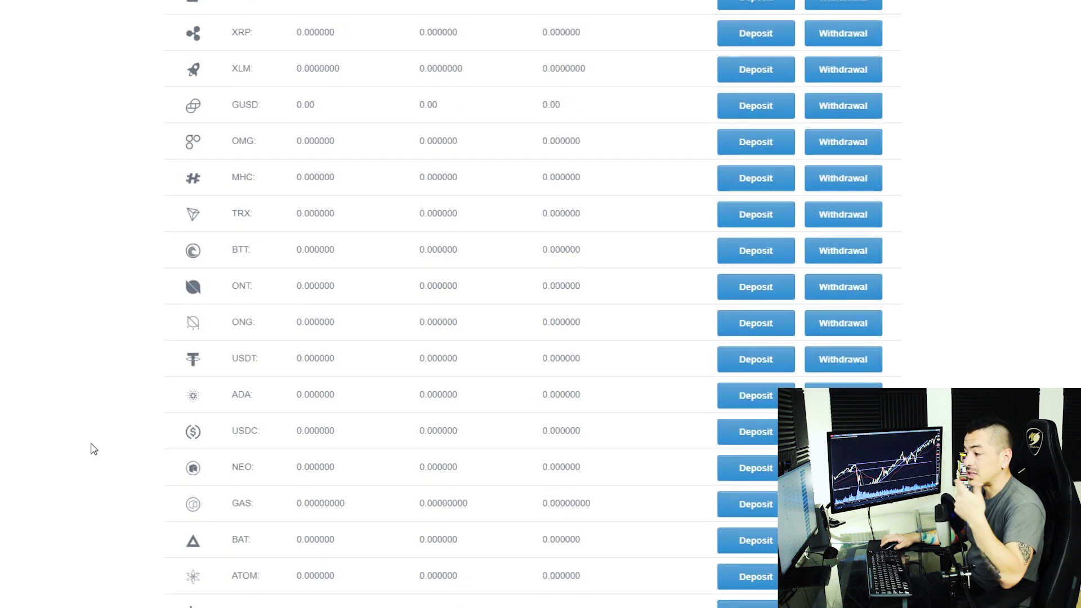
{"action": "scroll", "coordinate": [93, 448], "scroll_direction": "down", "scroll_amount": 6}
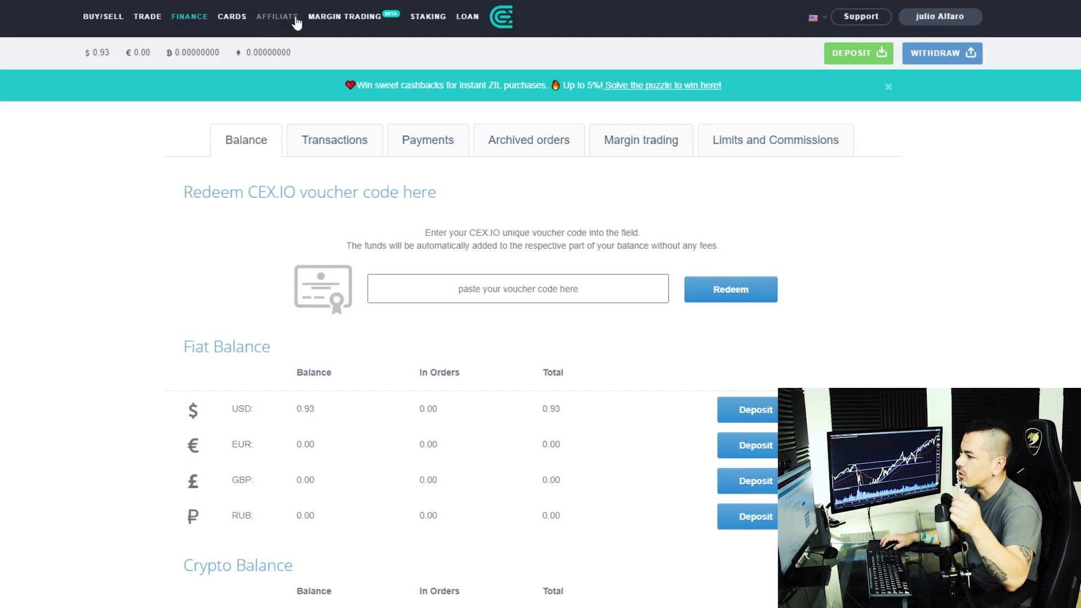
Open the margin trading platform's page and look through it.
{"action": "left_click", "coordinate": [334, 19]}
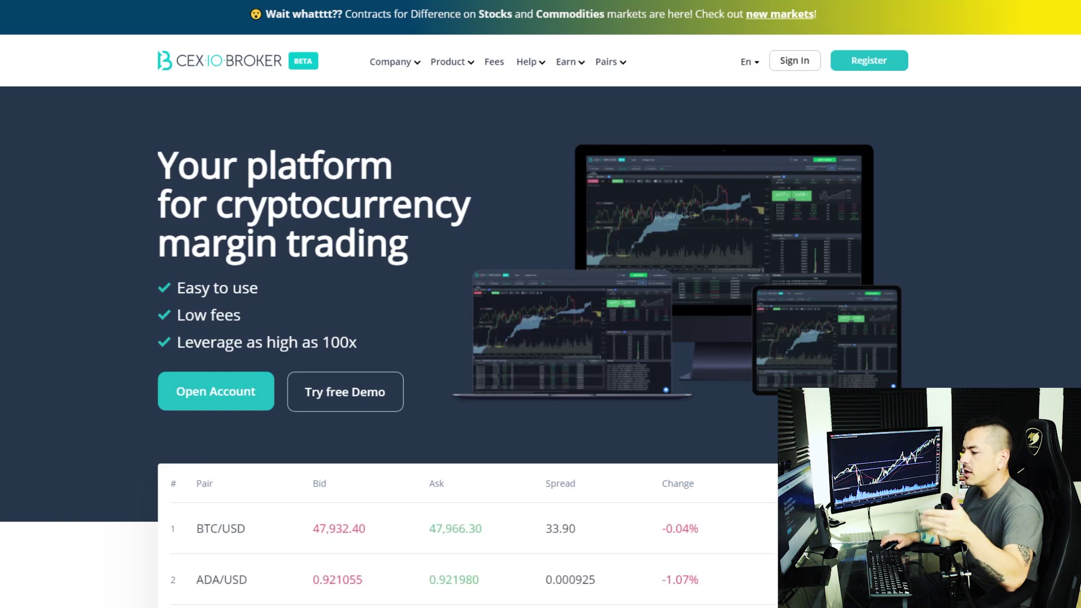
{"action": "scroll", "coordinate": [37, 125], "scroll_direction": "down", "scroll_amount": 5}
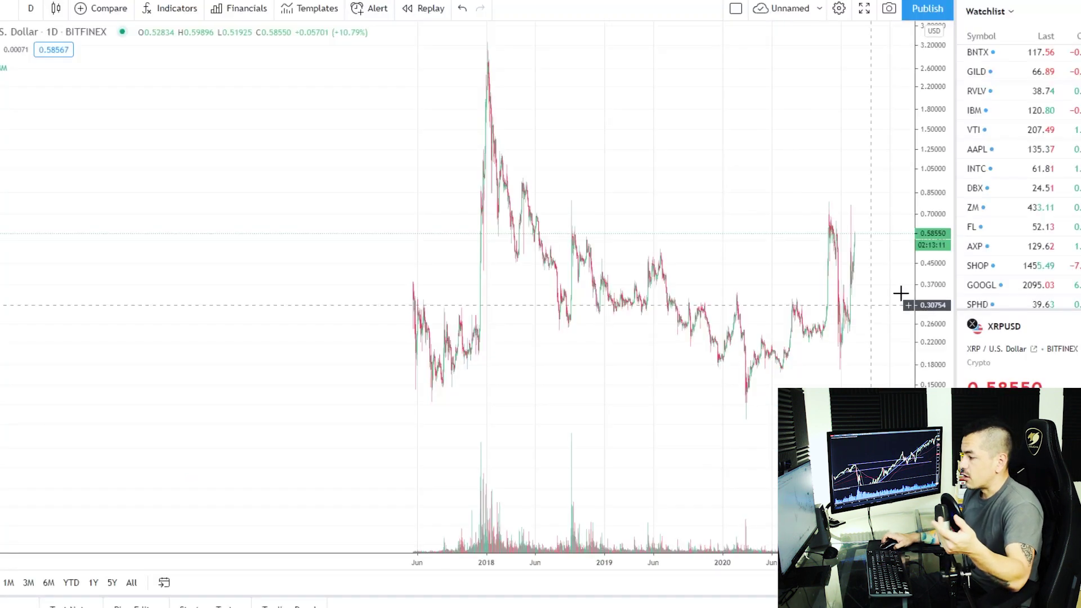
Switch to TradingView, load the BTCUSD chart from the watchlist and examine its price history over a wider time range.
{"action": "scroll", "coordinate": [994, 256], "scroll_direction": "up", "scroll_amount": 5}
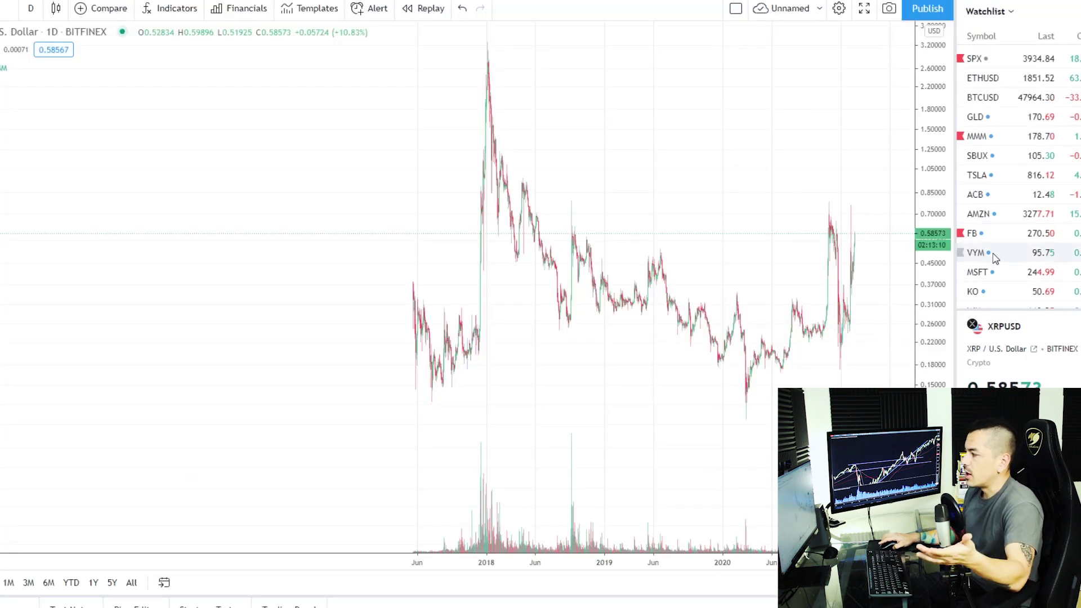
{"action": "left_click", "coordinate": [991, 97]}
{"action": "left_click_drag", "start_coordinate": [762, 280], "coordinate": [586, 227]}
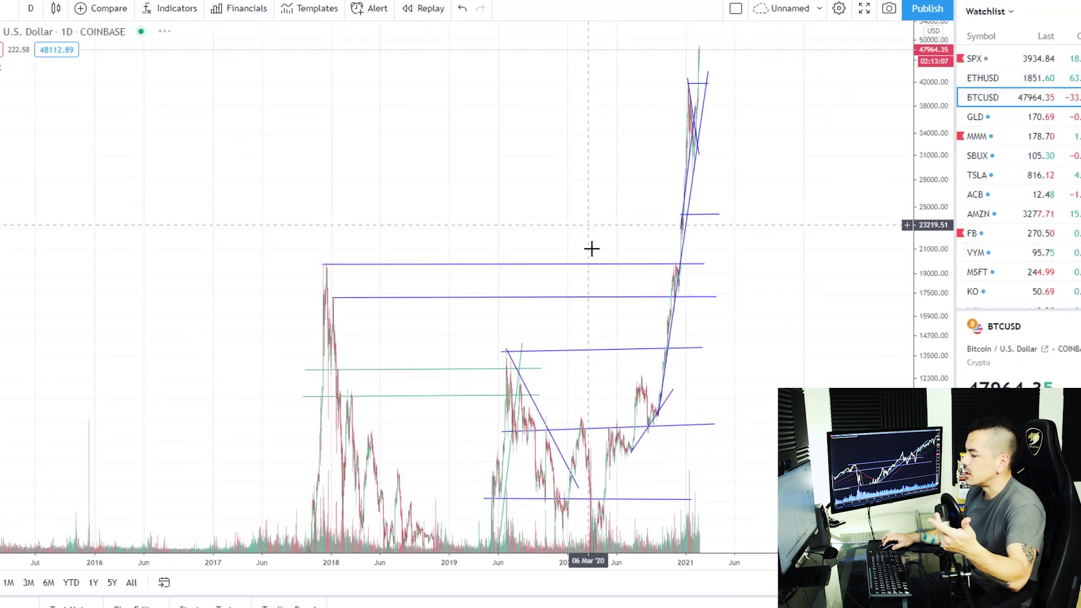
{"action": "left_click_drag", "start_coordinate": [697, 567], "coordinate": [441, 588]}
{"action": "scroll", "coordinate": [246, 511], "scroll_direction": "up", "scroll_amount": 5}
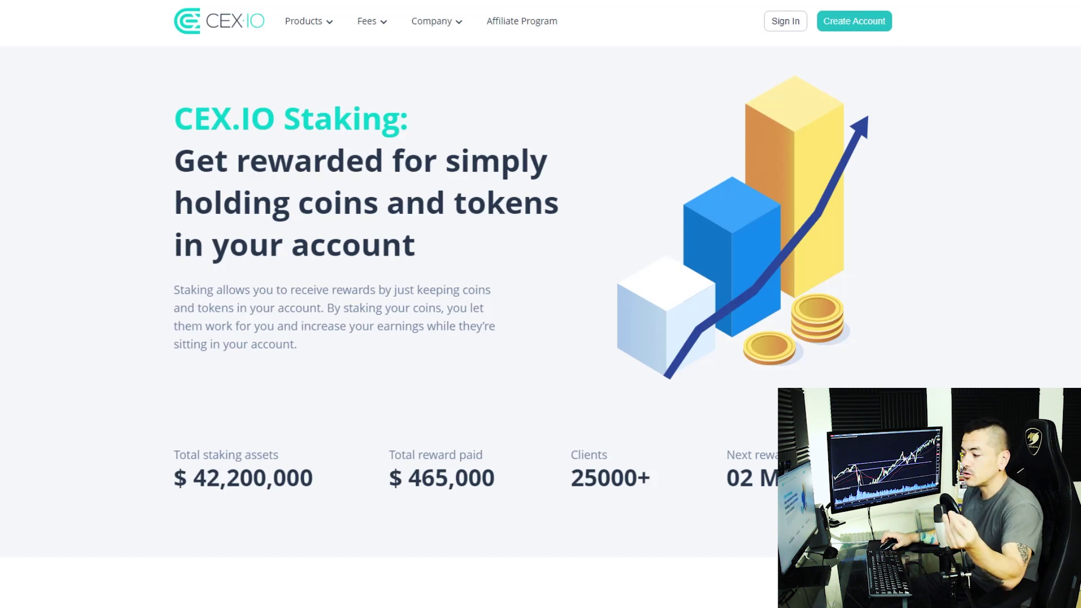
On the CEX.IO staking page, set the coin in the earnings calculator to ADA.
{"action": "scroll", "coordinate": [488, 460], "scroll_direction": "down", "scroll_amount": 7}
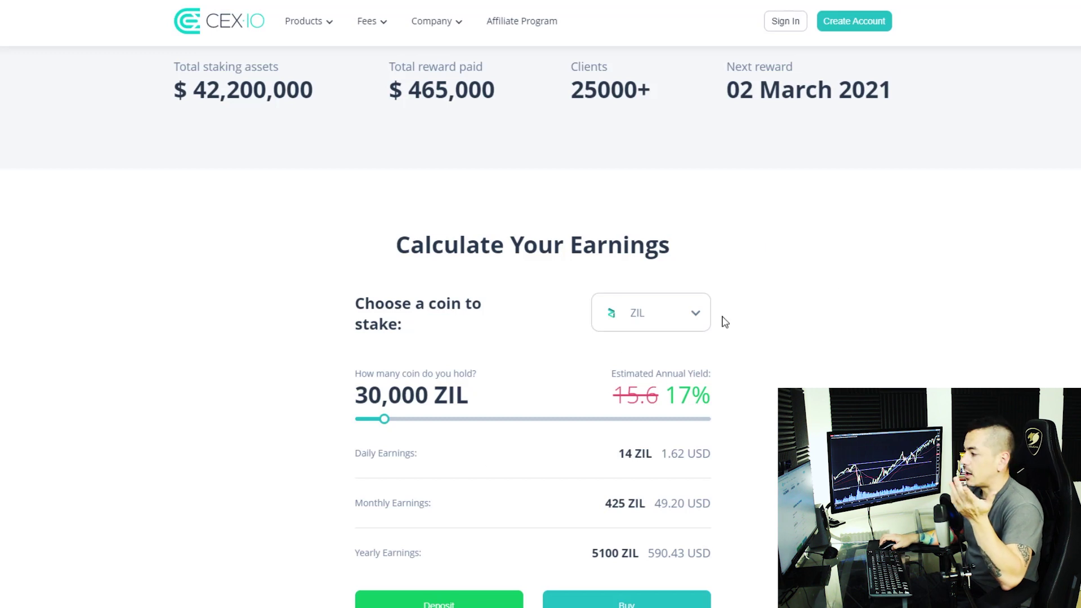
{"action": "left_click", "coordinate": [695, 313]}
{"action": "scroll", "coordinate": [653, 394], "scroll_direction": "down", "scroll_amount": 2}
{"action": "scroll", "coordinate": [653, 394], "scroll_direction": "down", "scroll_amount": 3}
{"action": "scroll", "coordinate": [651, 402], "scroll_direction": "up", "scroll_amount": 6}
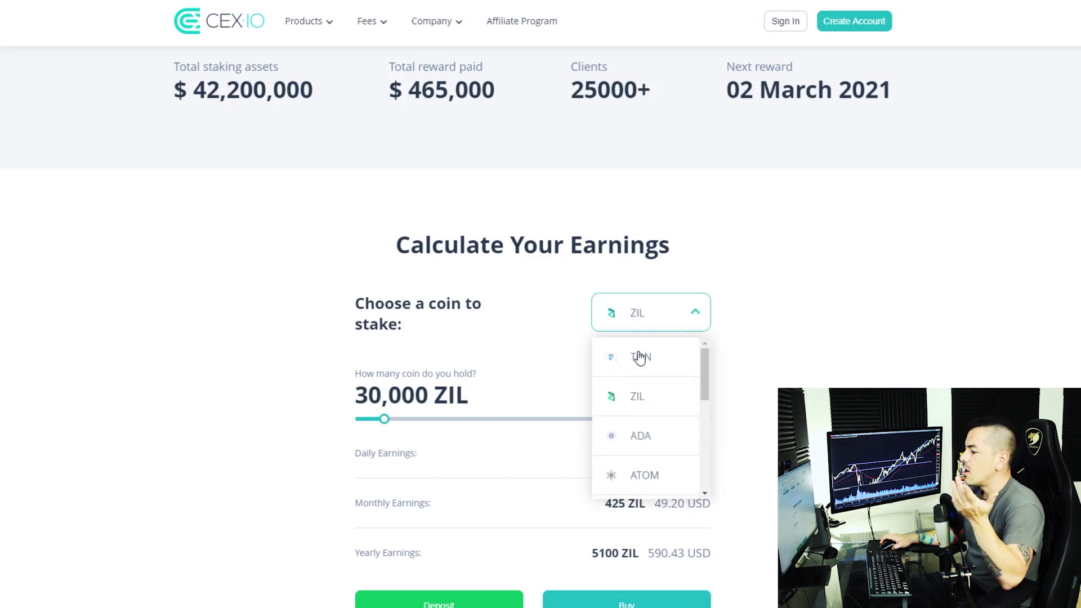
{"action": "left_click", "coordinate": [647, 442]}
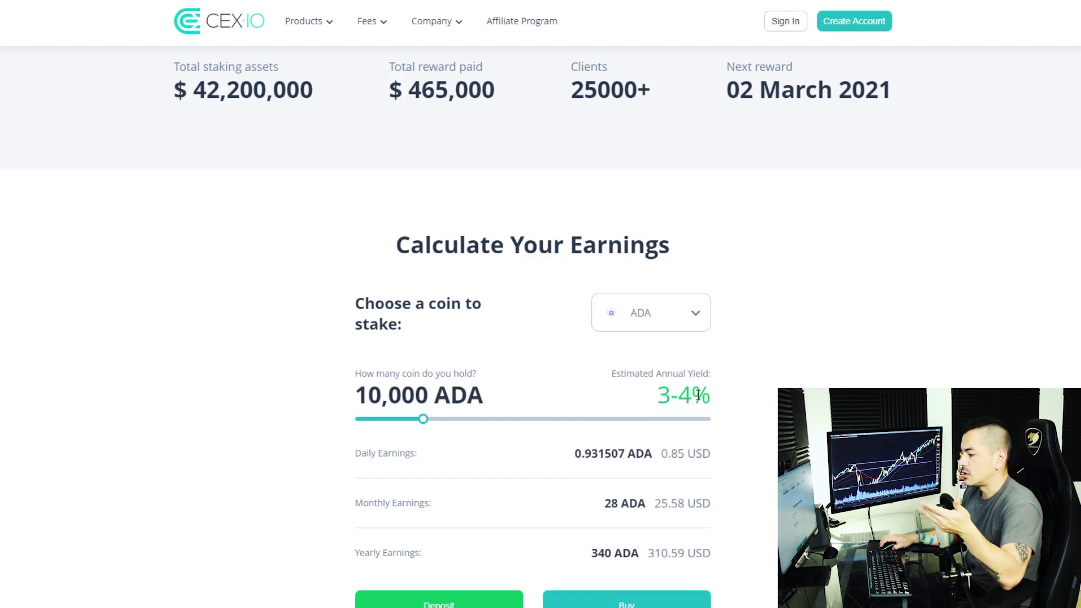
Set the staking calculator's coin to TON, then look through the other stakeable coins and the rest of the page.
{"action": "left_click", "coordinate": [682, 321]}
{"action": "left_click", "coordinate": [659, 361]}
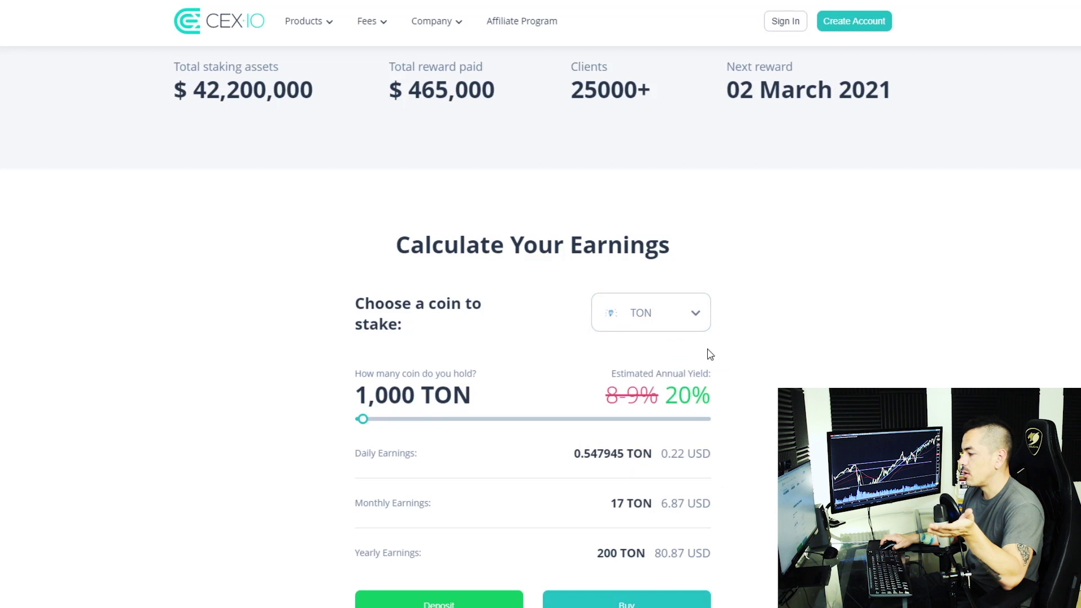
{"action": "left_click", "coordinate": [698, 314]}
{"action": "scroll", "coordinate": [688, 465], "scroll_direction": "down", "scroll_amount": 3}
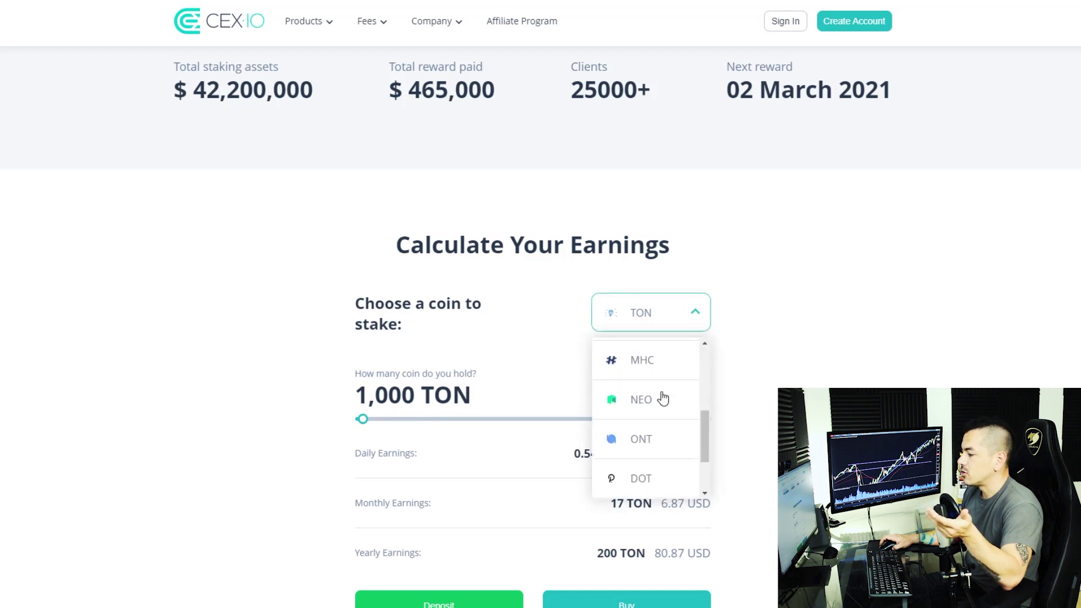
{"action": "scroll", "coordinate": [362, 368], "scroll_direction": "down", "scroll_amount": 20}
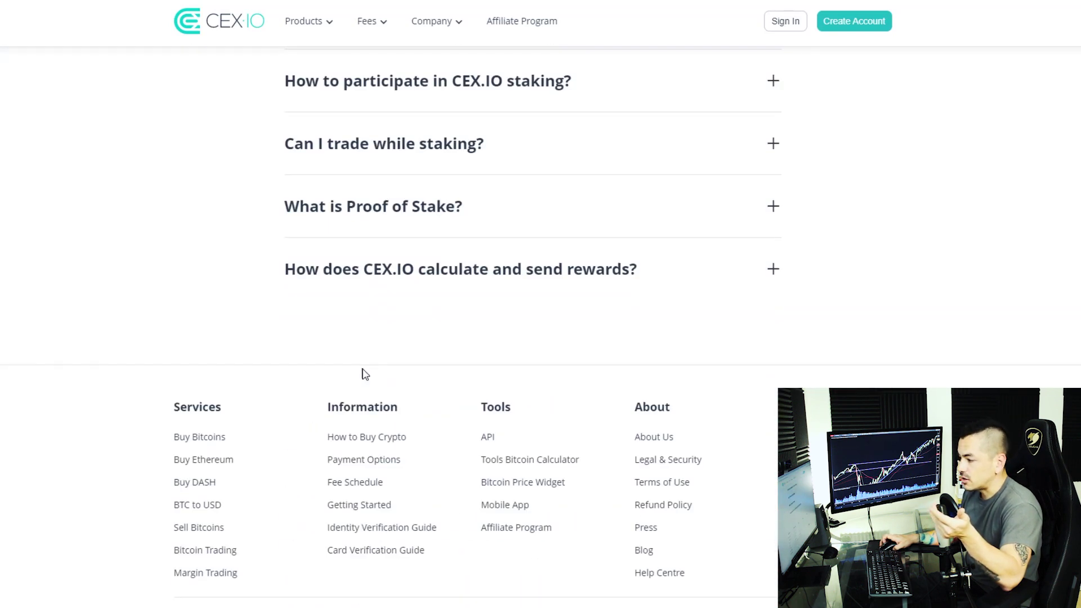
{"action": "scroll", "coordinate": [365, 374], "scroll_direction": "up", "scroll_amount": 20}
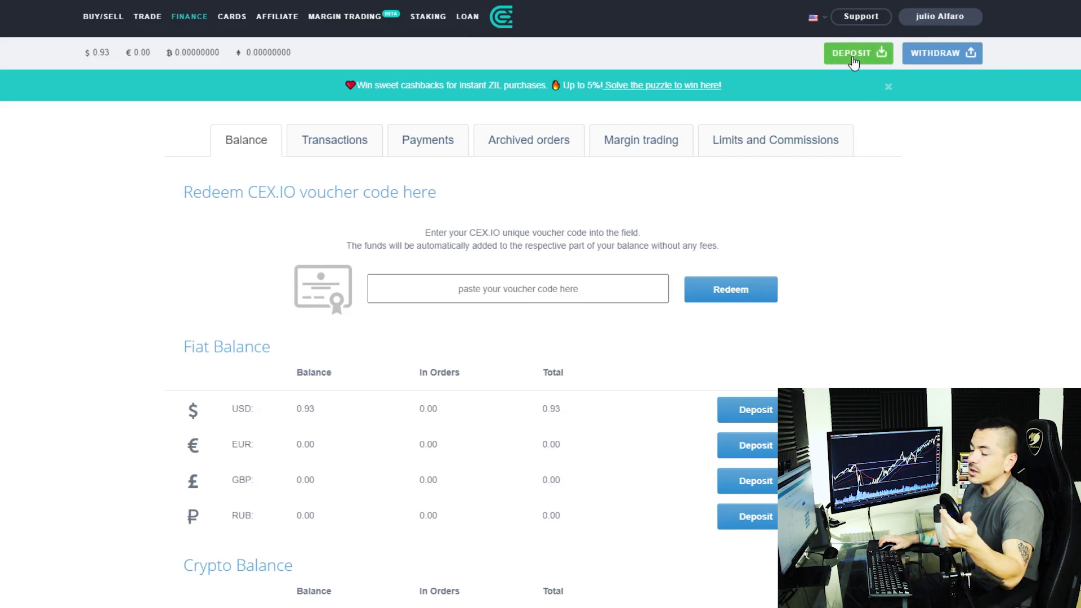
Open the deposit page and compare domestic and international bank transfer, returning to payment card as the deposit method.
{"action": "left_click", "coordinate": [835, 56]}
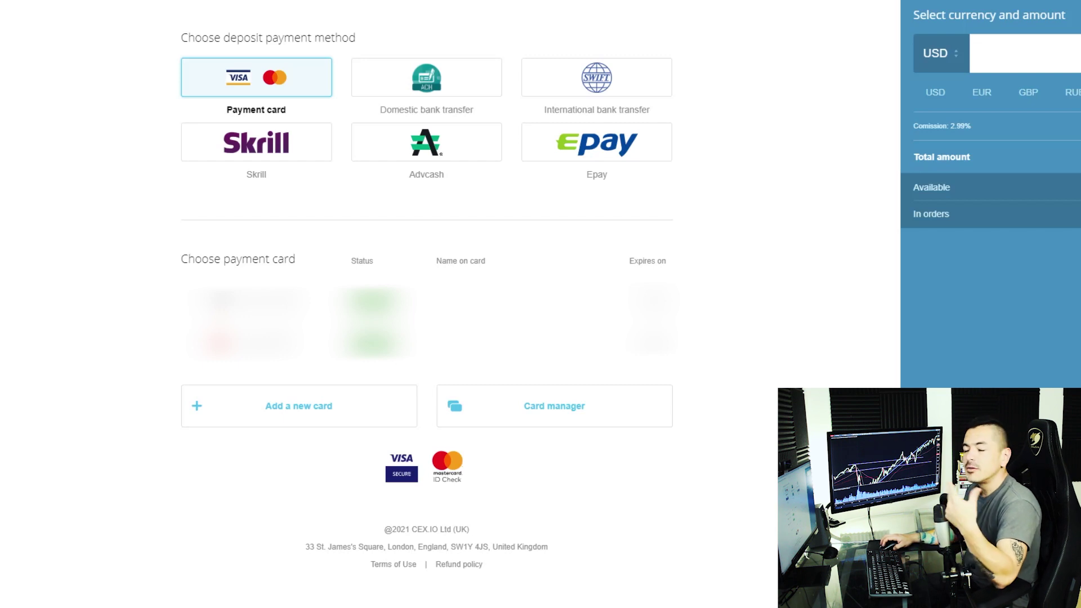
{"action": "left_click", "coordinate": [441, 86]}
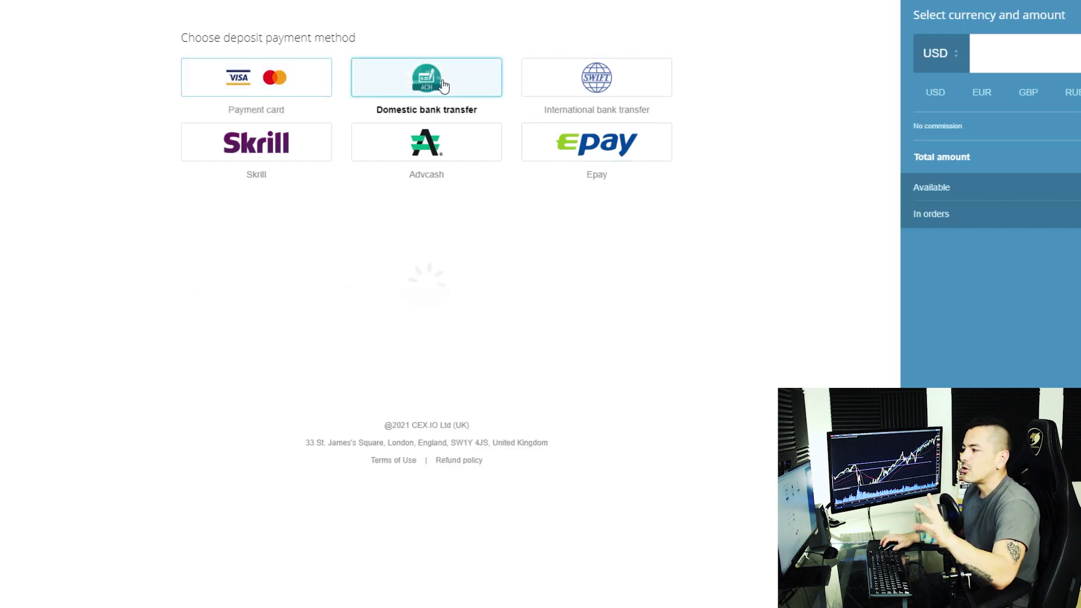
{"action": "left_click", "coordinate": [642, 88]}
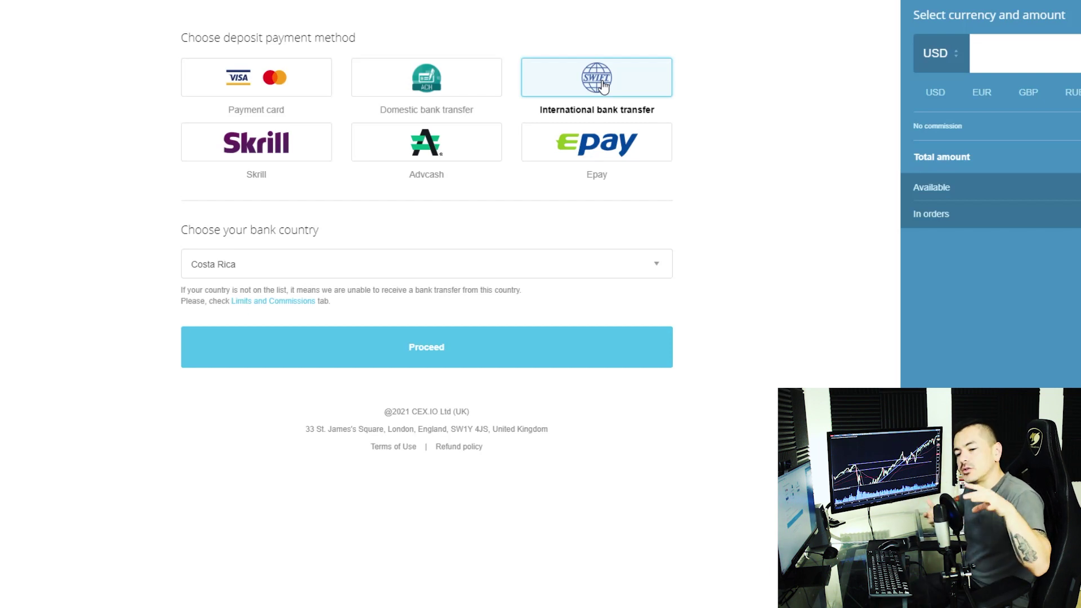
{"action": "left_click", "coordinate": [217, 85]}
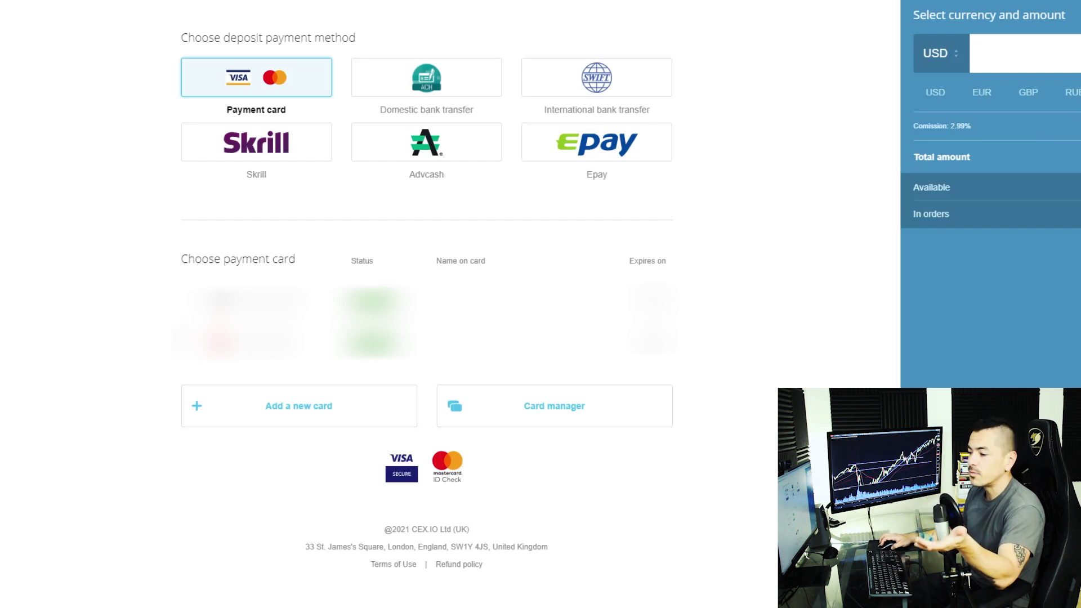
Accept the card payment terms and submit the deposit from the saved payment card.
{"action": "left_click", "coordinate": [386, 408]}
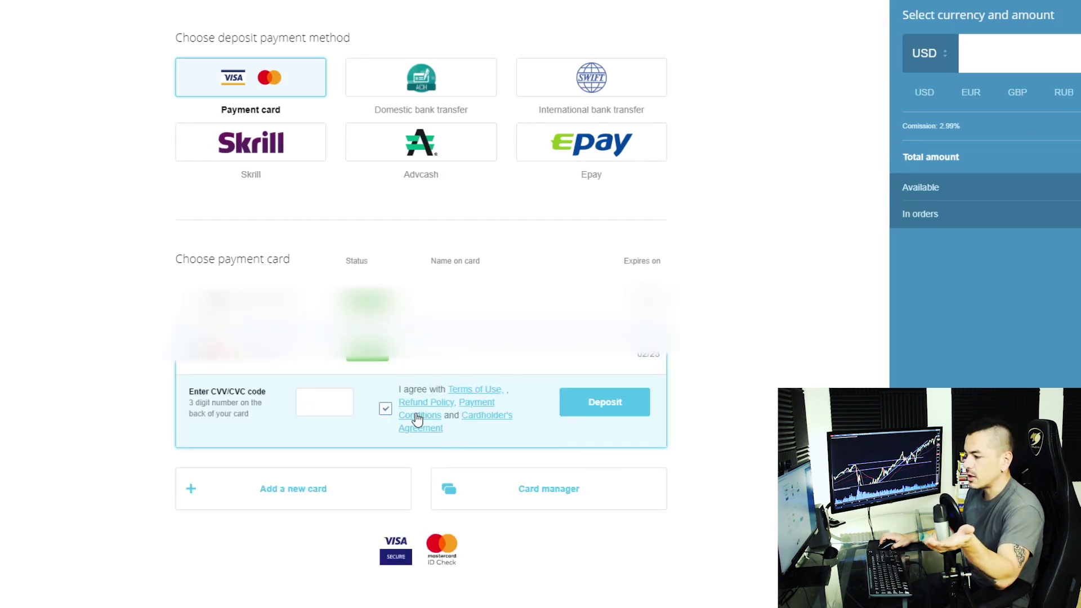
{"action": "left_click", "coordinate": [605, 403]}
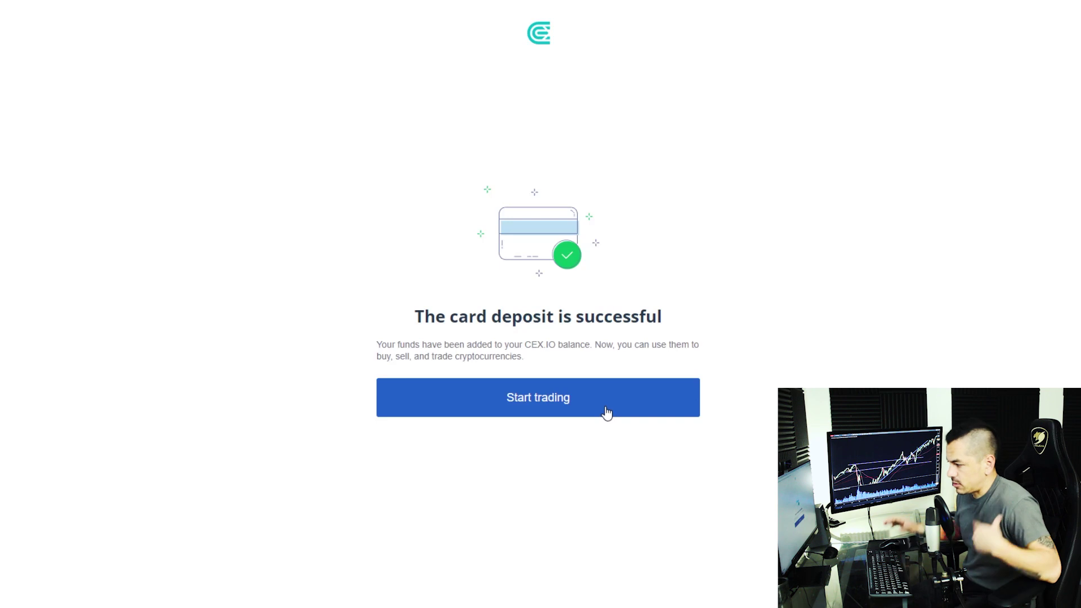
Continue to the trading page and open the ADA/USD market.
{"action": "left_click", "coordinate": [607, 410]}
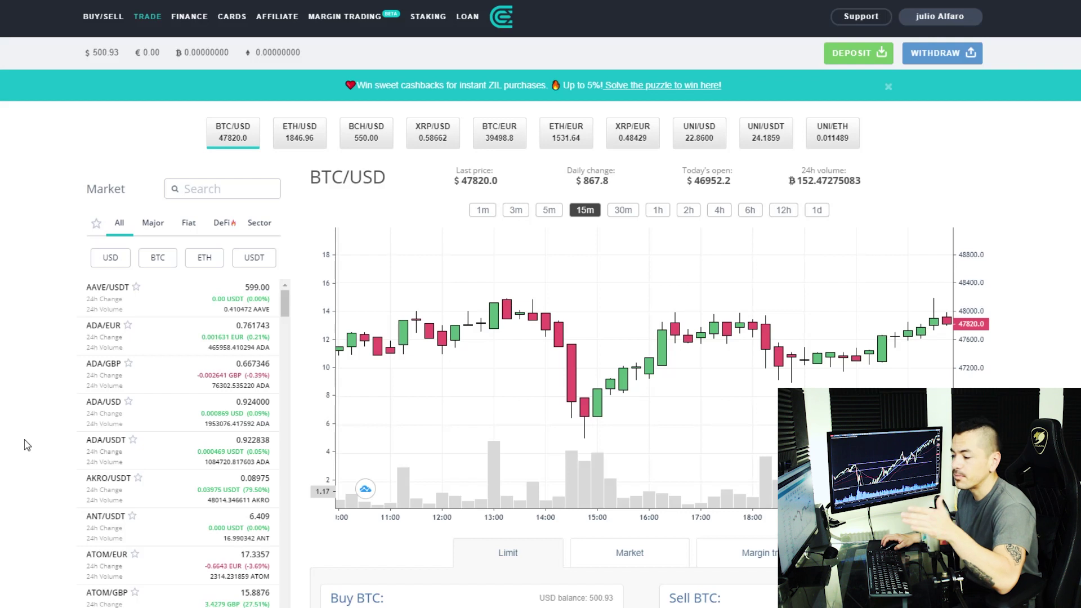
{"action": "left_click", "coordinate": [102, 419]}
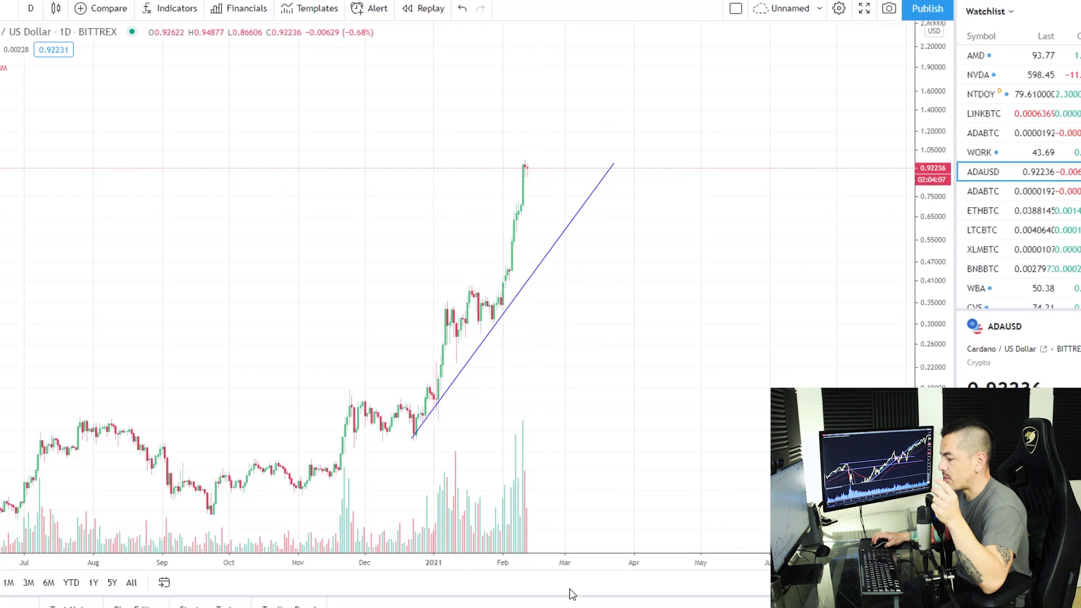
On TradingView's ADAUSD chart, move the upper end of the rising trend line to 21 Mar '21 at about 0.964.
{"action": "left_click_drag", "start_coordinate": [551, 568], "coordinate": [707, 418]}
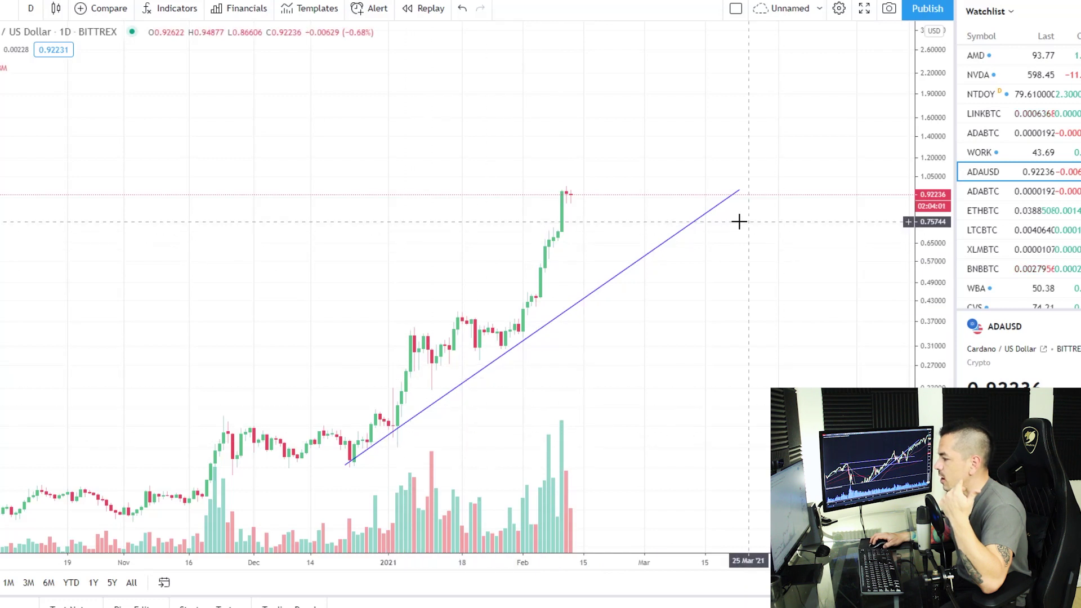
{"action": "left_click_drag", "start_coordinate": [739, 191], "coordinate": [730, 189]}
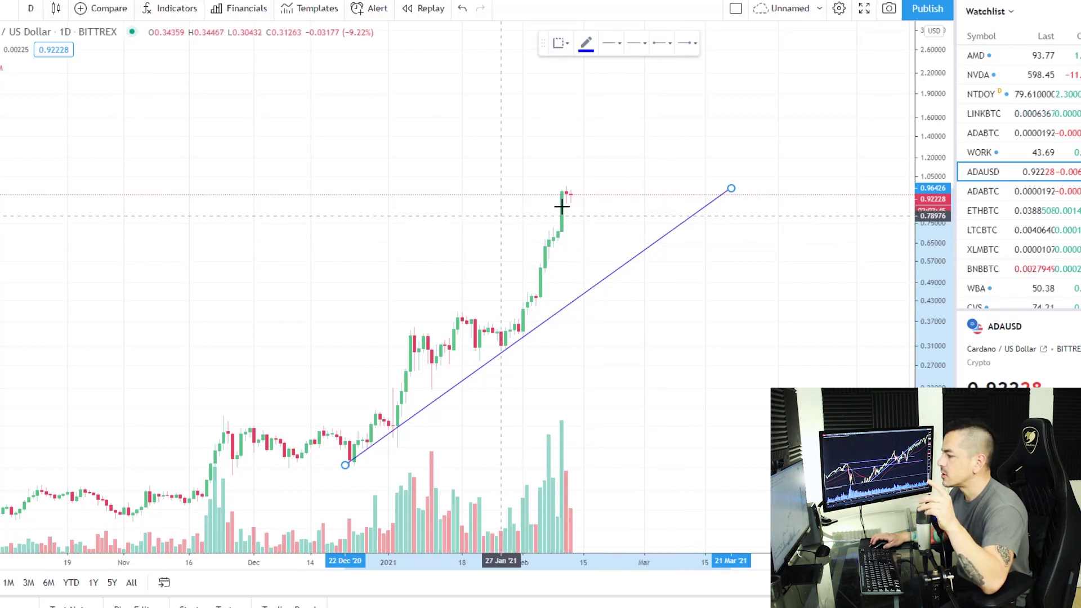
{"action": "left_click", "coordinate": [553, 225]}
{"action": "left_click", "coordinate": [613, 223]}
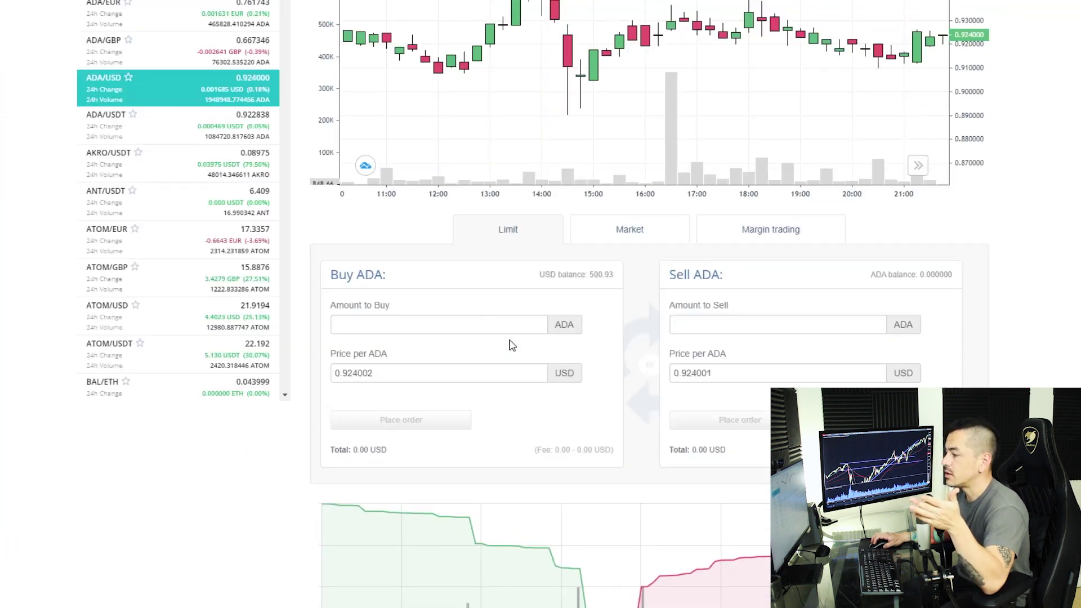
In the CEX.IO ADA/USD limit buy order, set the price per ADA to 0.75 USD.
{"action": "scroll", "coordinate": [56, 260], "scroll_direction": "up", "scroll_amount": 5}
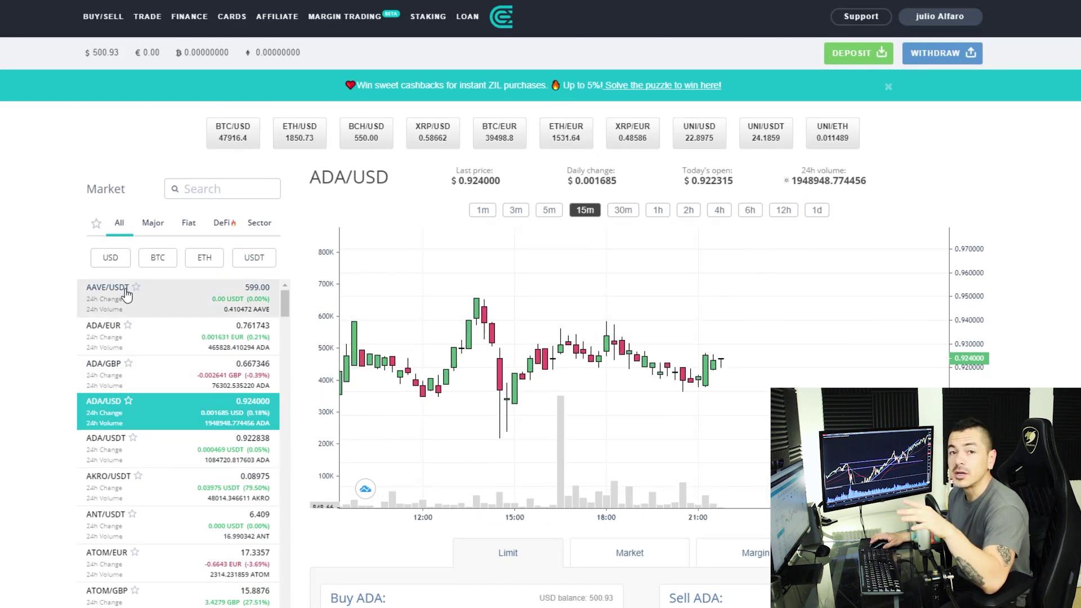
{"action": "scroll", "coordinate": [503, 363], "scroll_direction": "down", "scroll_amount": 3}
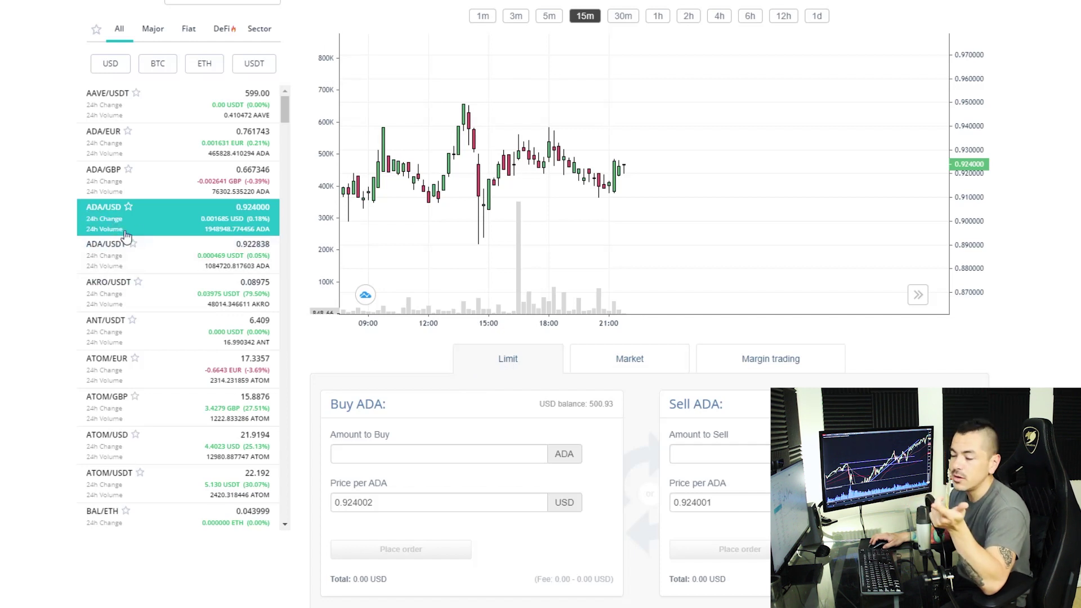
{"action": "scroll", "coordinate": [427, 404], "scroll_direction": "up", "scroll_amount": 3}
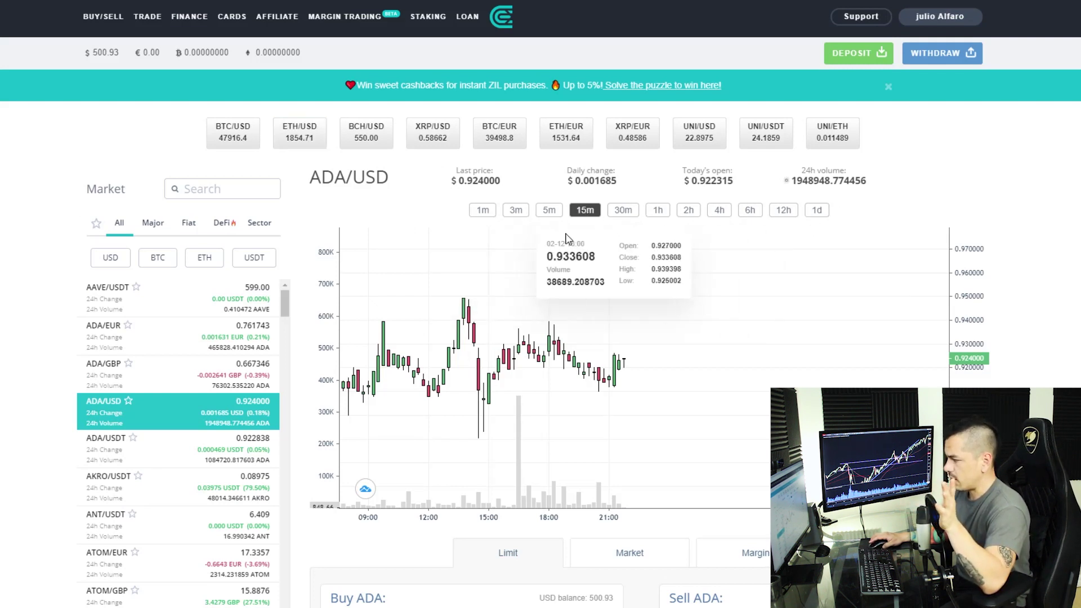
{"action": "scroll", "coordinate": [458, 422], "scroll_direction": "down", "scroll_amount": 2}
{"action": "scroll", "coordinate": [451, 328], "scroll_direction": "down", "scroll_amount": 5}
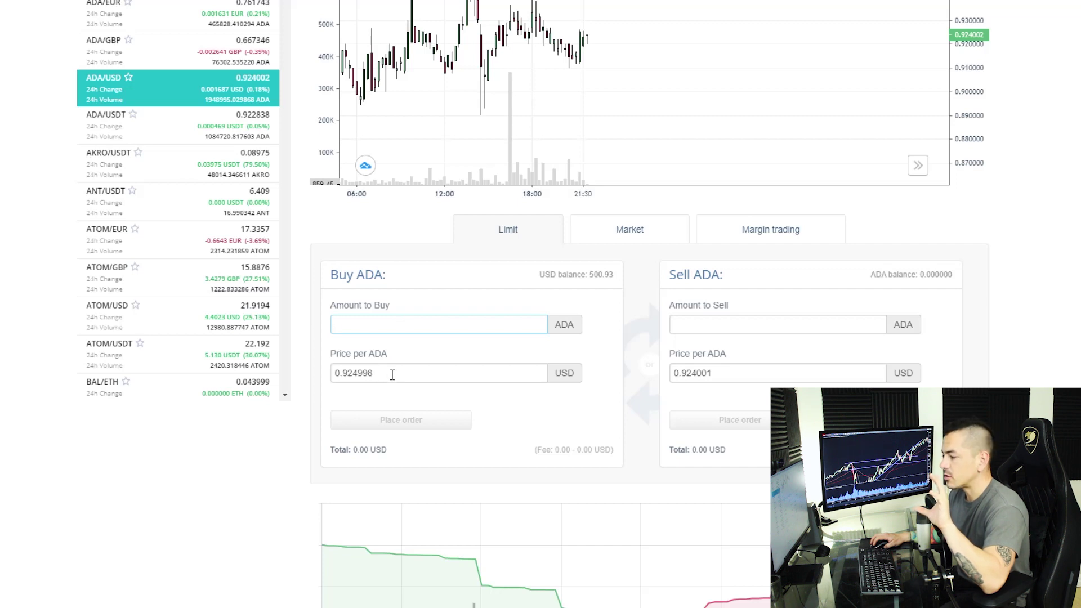
{"action": "triple_click", "coordinate": [392, 375]}
{"action": "type", "text": "0.75"}
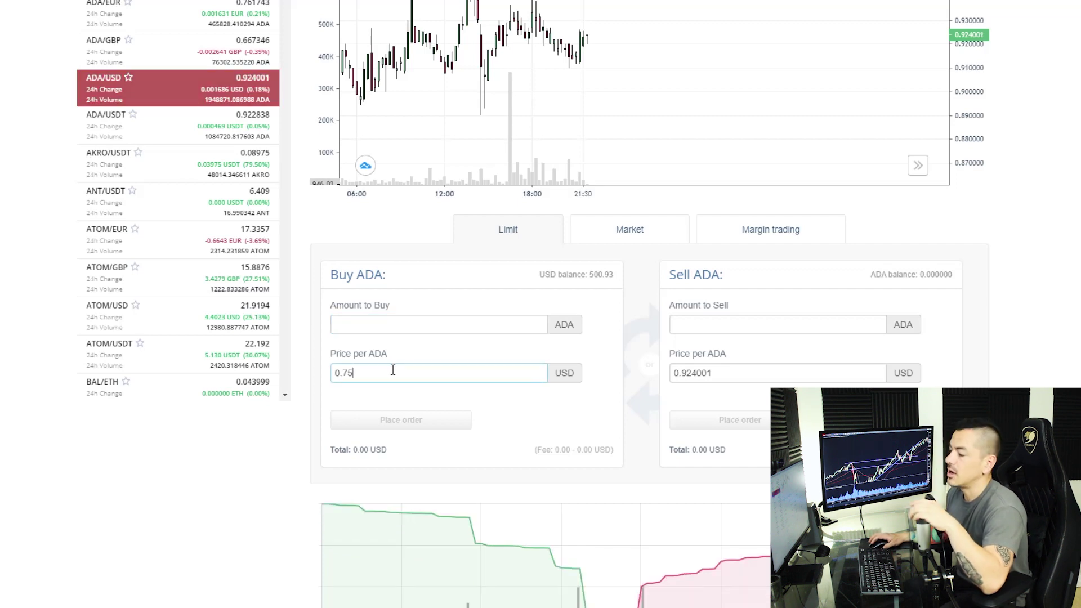
Try buy amounts of 500 and 1000 ADA in the ADA/USD limit order.
{"action": "left_click", "coordinate": [388, 327]}
{"action": "type", "text": "500"}
{"action": "key", "text": "ctrl+a"}
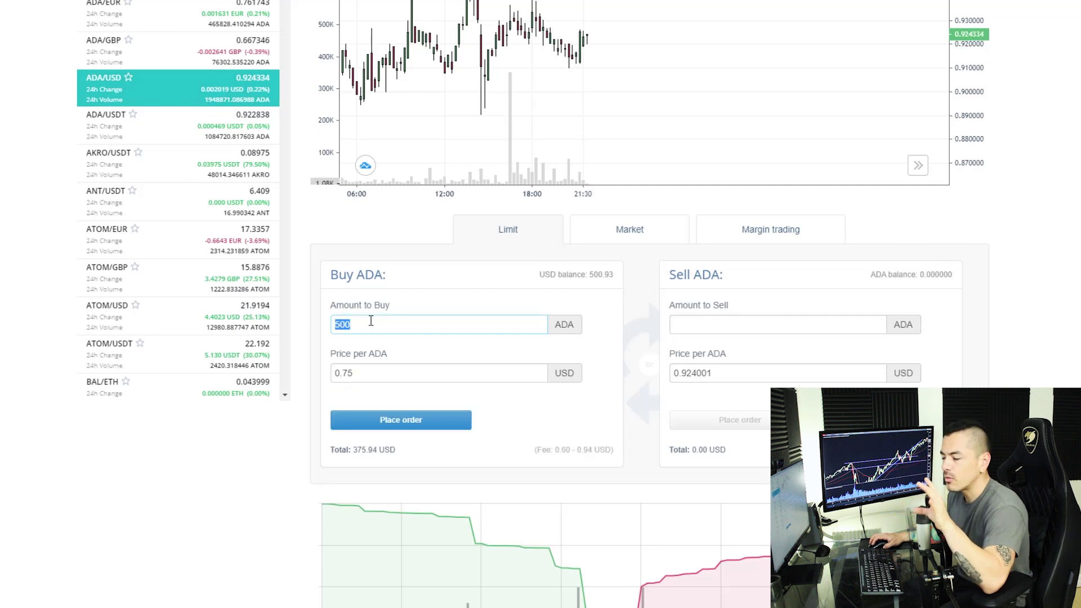
{"action": "left_click_drag", "start_coordinate": [382, 330], "coordinate": [335, 325]}
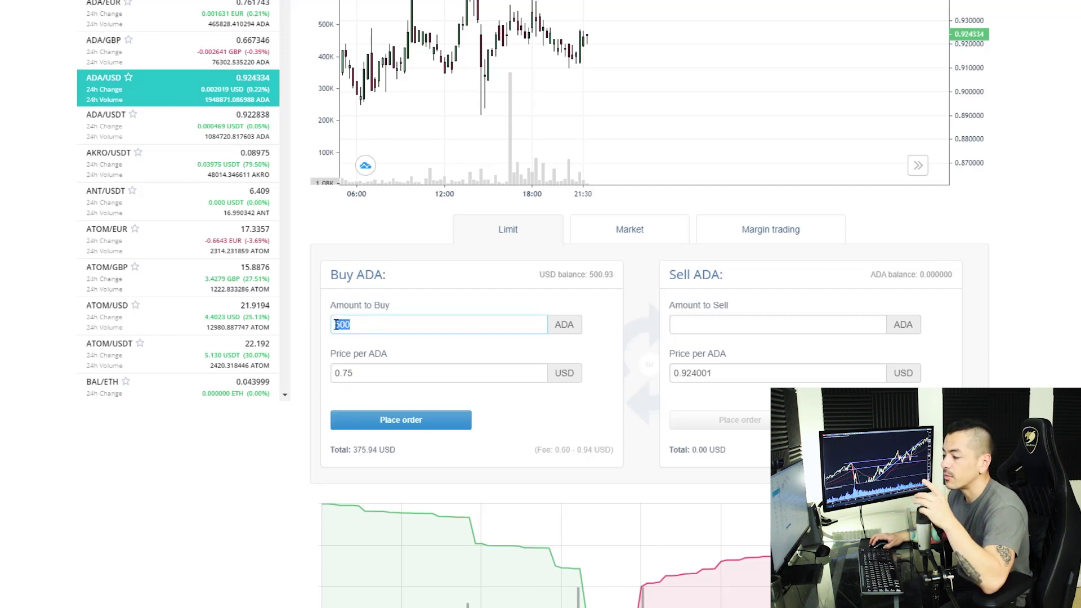
{"action": "type", "text": "1000"}
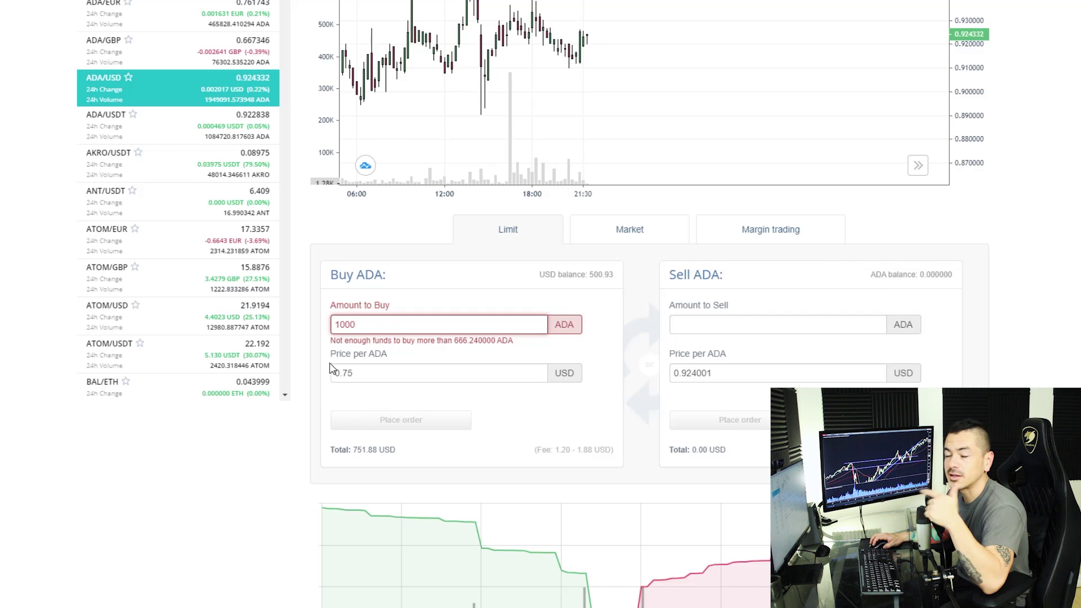
Set the amount to buy to 666 ADA and place the limit buy order at 0.75 USD.
{"action": "left_click_drag", "start_coordinate": [368, 324], "coordinate": [288, 316]}
{"action": "type", "text": "666"}
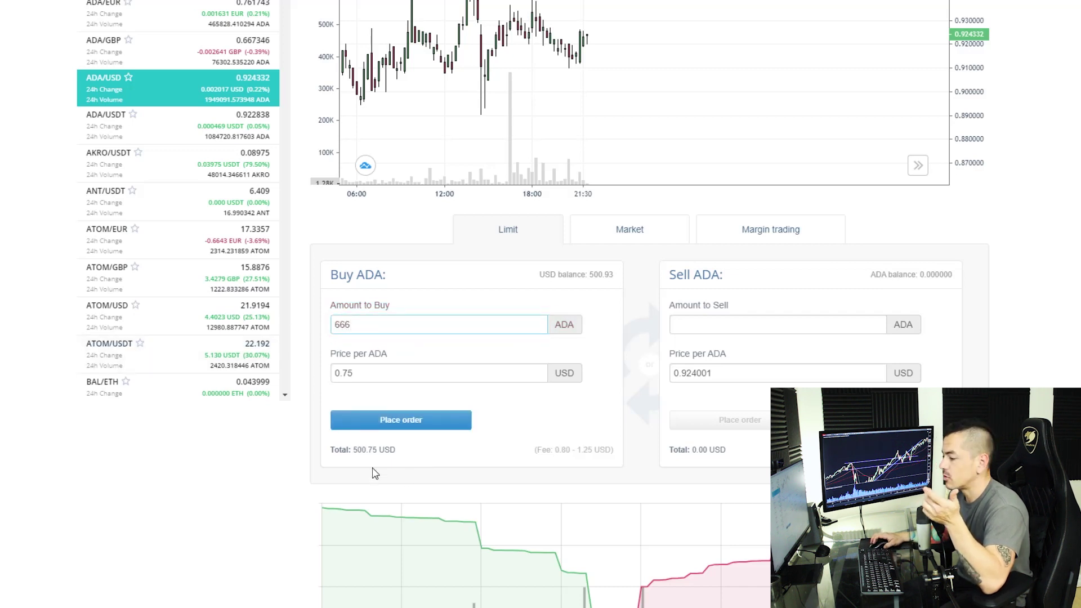
{"action": "scroll", "coordinate": [141, 522], "scroll_direction": "up", "scroll_amount": 6}
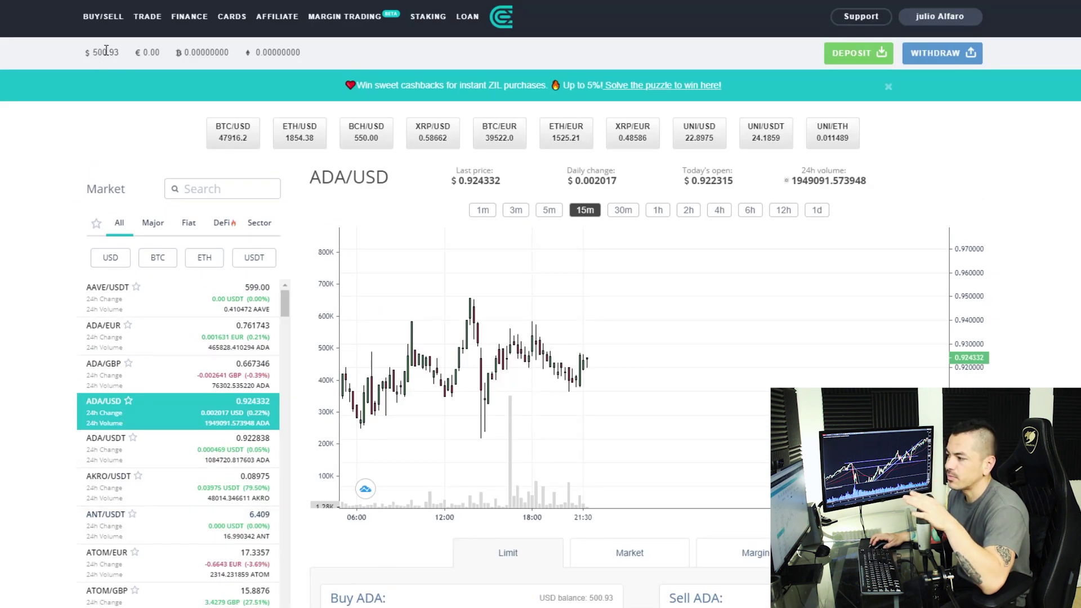
{"action": "scroll", "coordinate": [226, 433], "scroll_direction": "down", "scroll_amount": 5}
{"action": "scroll", "coordinate": [315, 485], "scroll_direction": "down", "scroll_amount": 6}
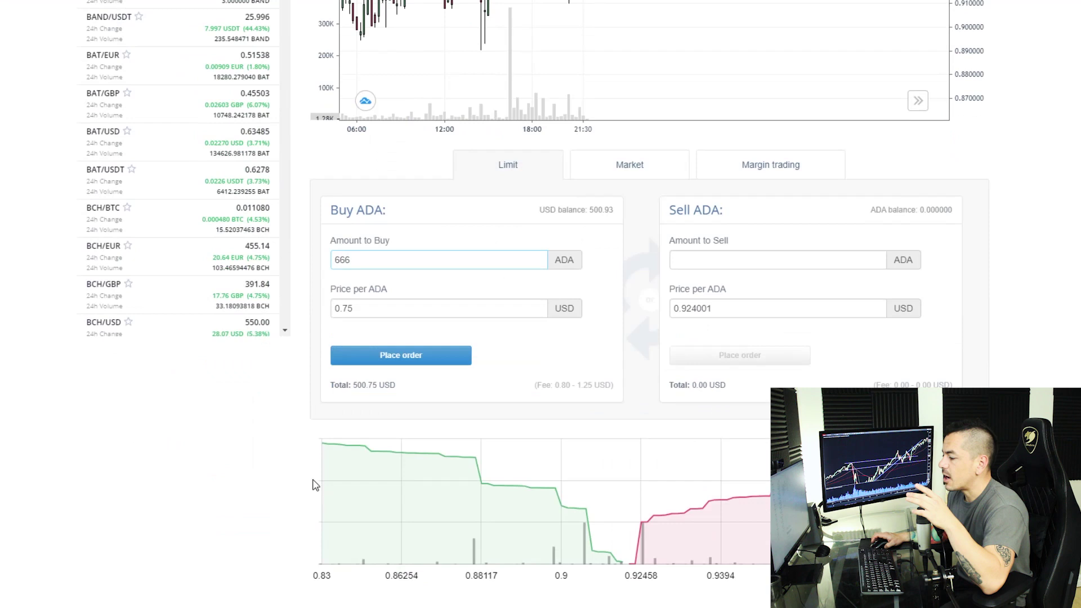
{"action": "left_click", "coordinate": [387, 355]}
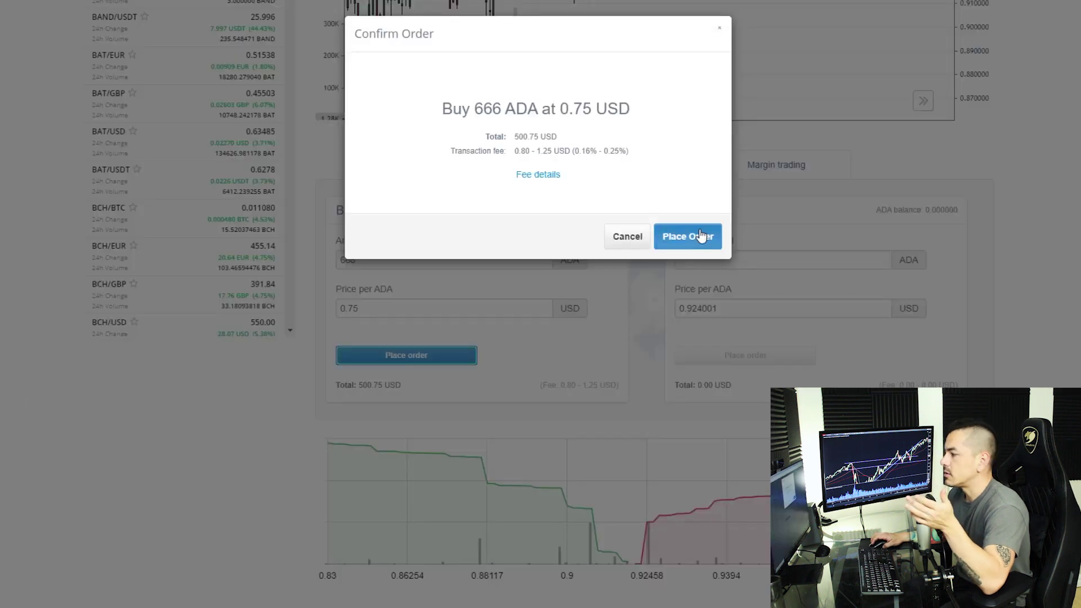
{"action": "left_click", "coordinate": [701, 236]}
Cancel the 666 ADA buy order in the active orders.
{"action": "scroll", "coordinate": [191, 398], "scroll_direction": "down", "scroll_amount": 15}
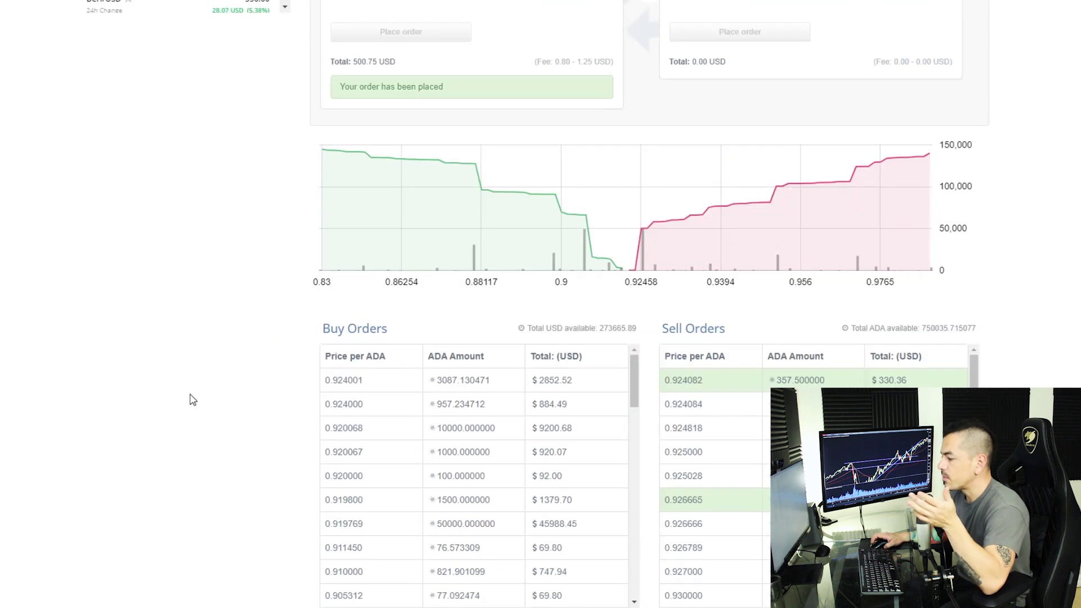
{"action": "scroll", "coordinate": [372, 353], "scroll_direction": "up", "scroll_amount": 7}
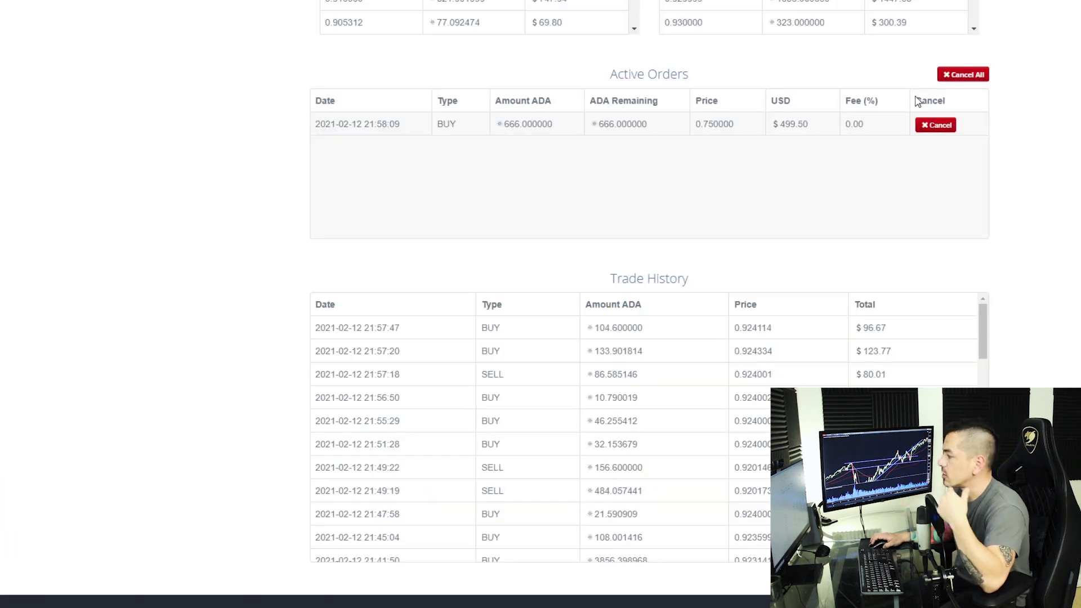
{"action": "left_click", "coordinate": [936, 125]}
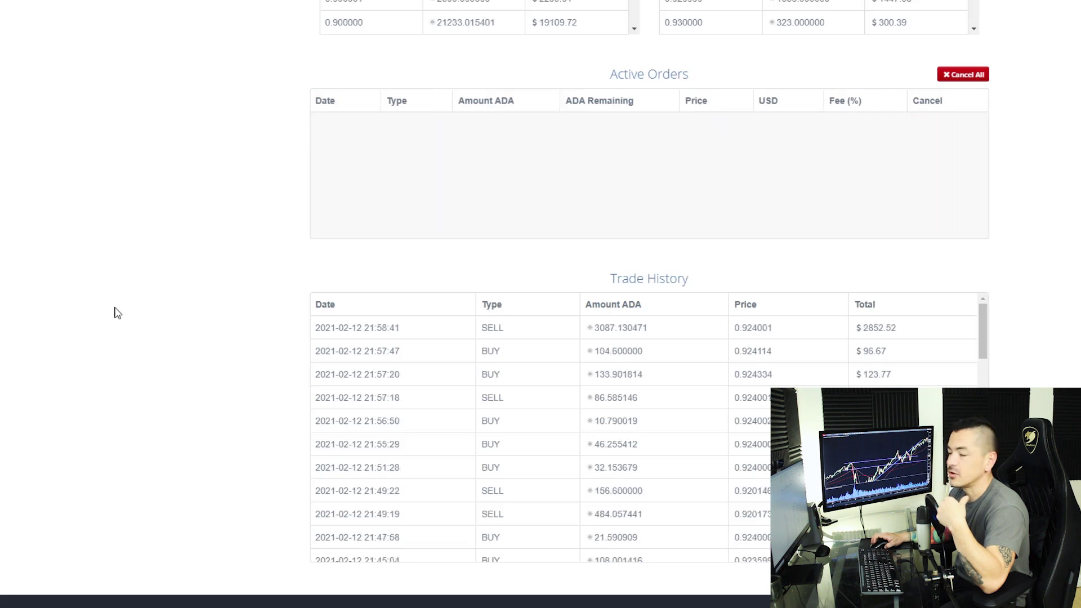
Show the ADA market order form and open the DOT/USD market.
{"action": "scroll", "coordinate": [115, 314], "scroll_direction": "up", "scroll_amount": 3}
{"action": "scroll", "coordinate": [114, 318], "scroll_direction": "up", "scroll_amount": 10}
{"action": "left_click", "coordinate": [632, 78]}
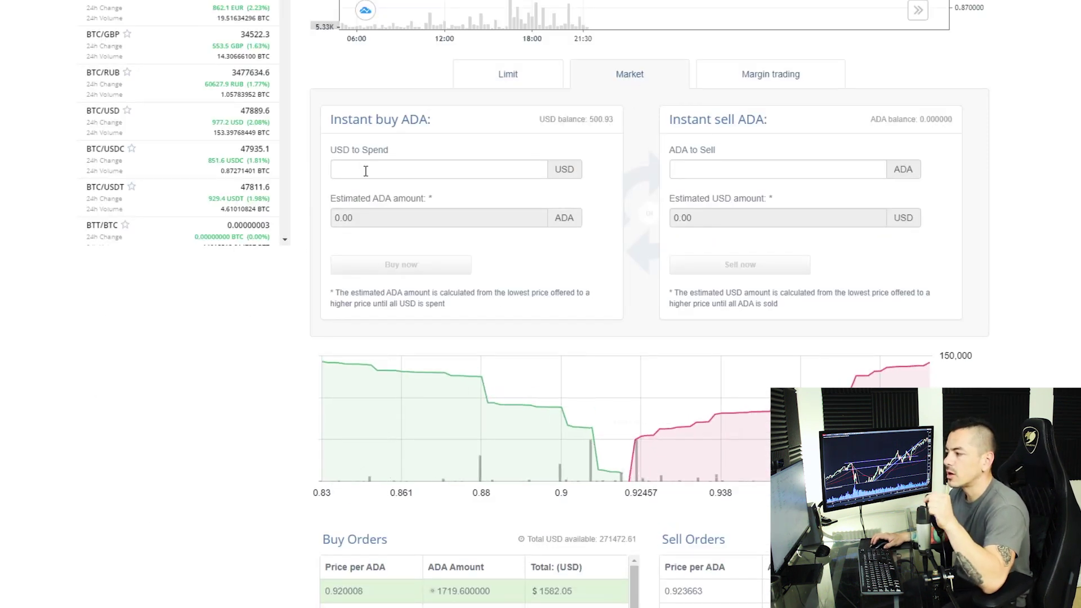
{"action": "scroll", "coordinate": [118, 321], "scroll_direction": "up", "scroll_amount": 7}
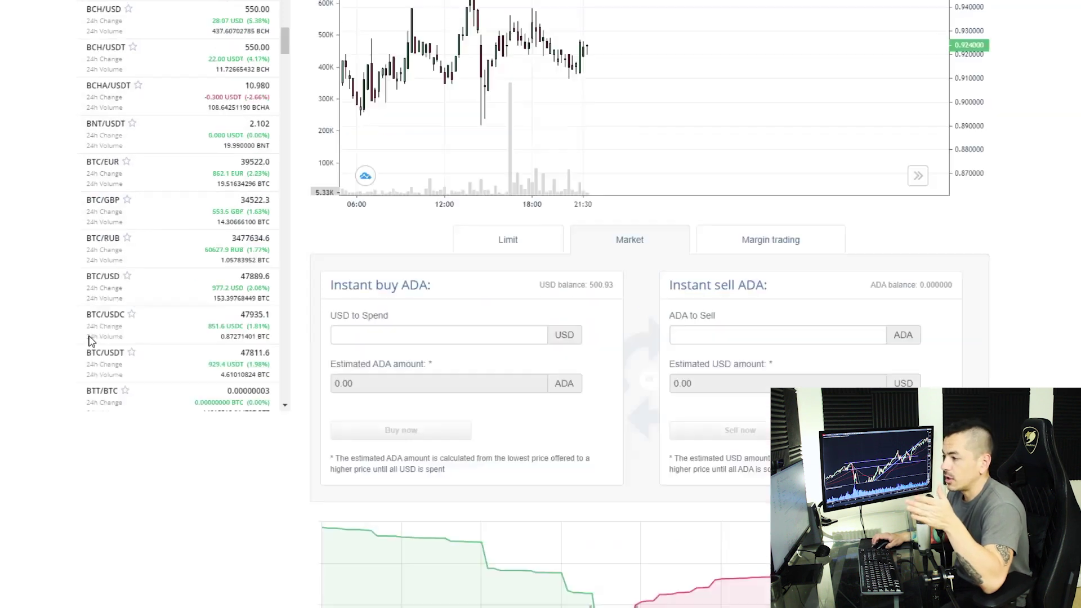
{"action": "scroll", "coordinate": [142, 400], "scroll_direction": "down", "scroll_amount": 15}
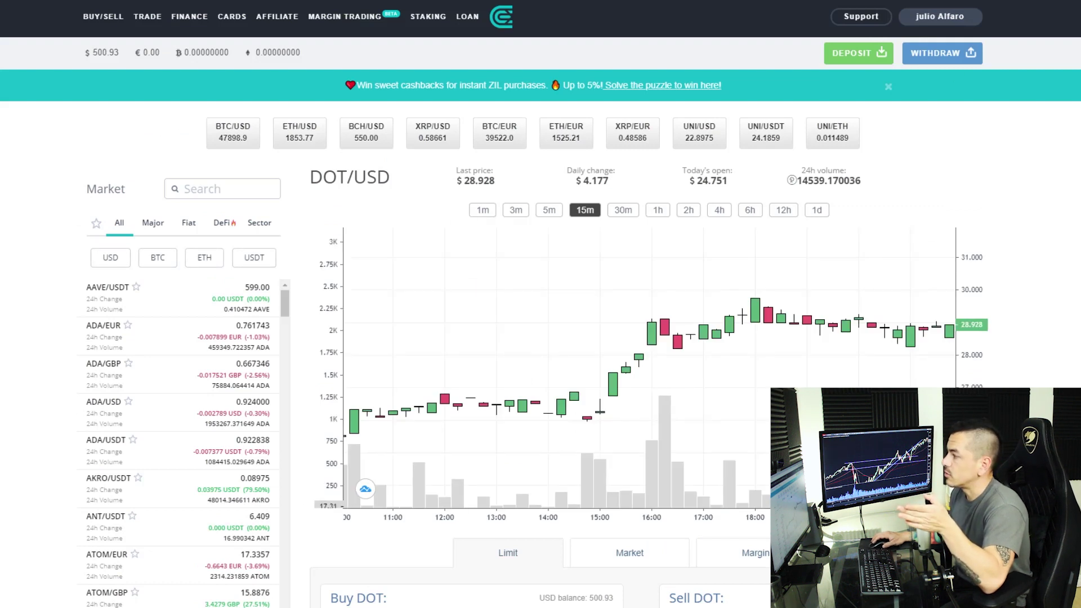
Check the DOTUSD daily chart in TradingView and return to the CEX.IO trading page.
{"action": "key", "text": "alt+Tab"}
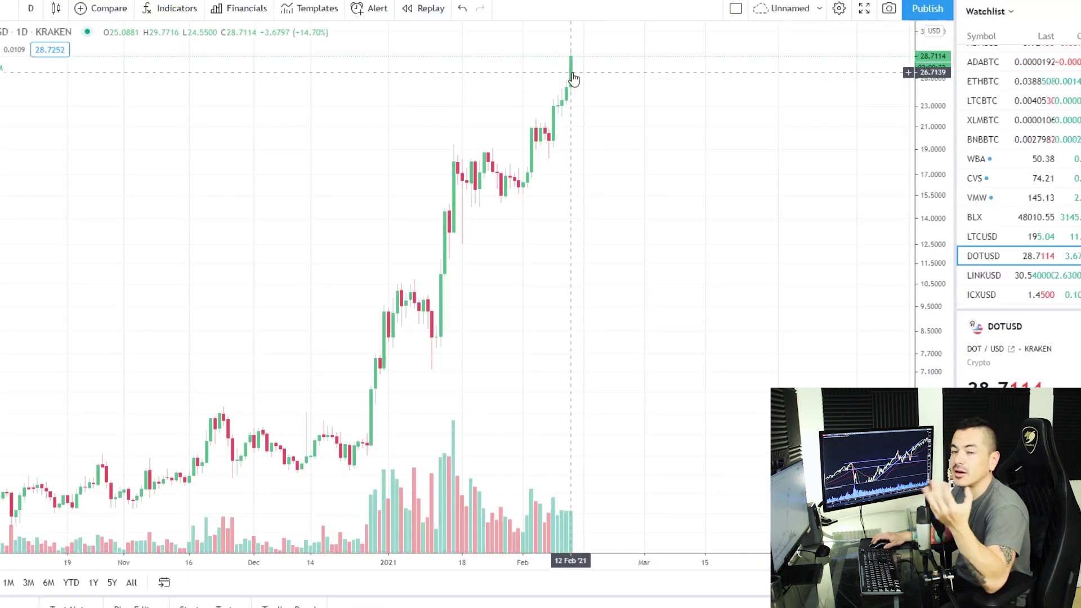
{"action": "key", "text": "alt+Tab"}
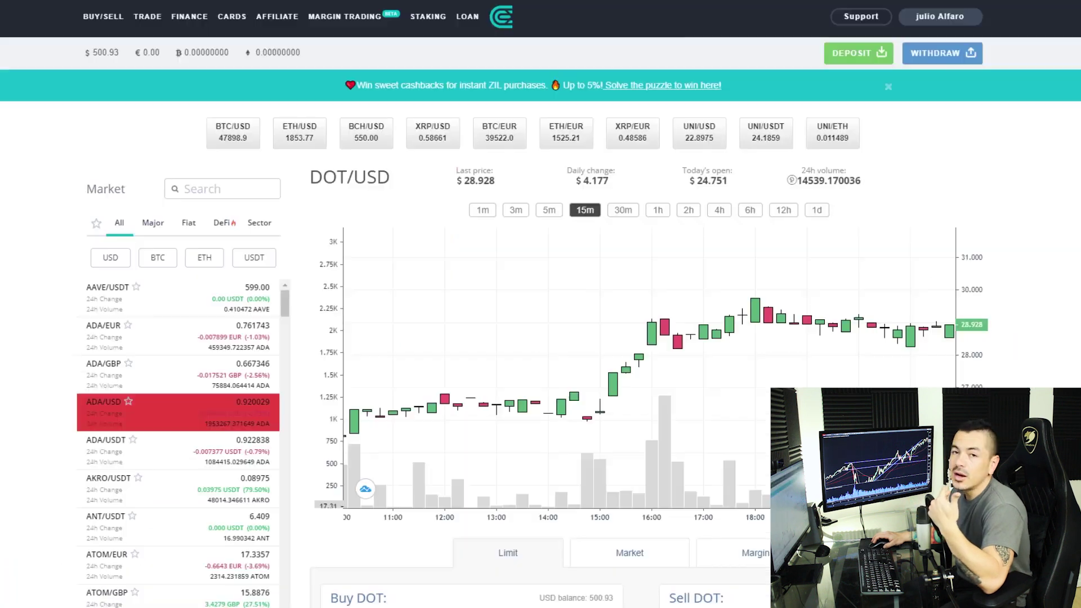
Start an instant market buy of DOT with 500 USD to spend.
{"action": "scroll", "coordinate": [316, 380], "scroll_direction": "down", "scroll_amount": 3}
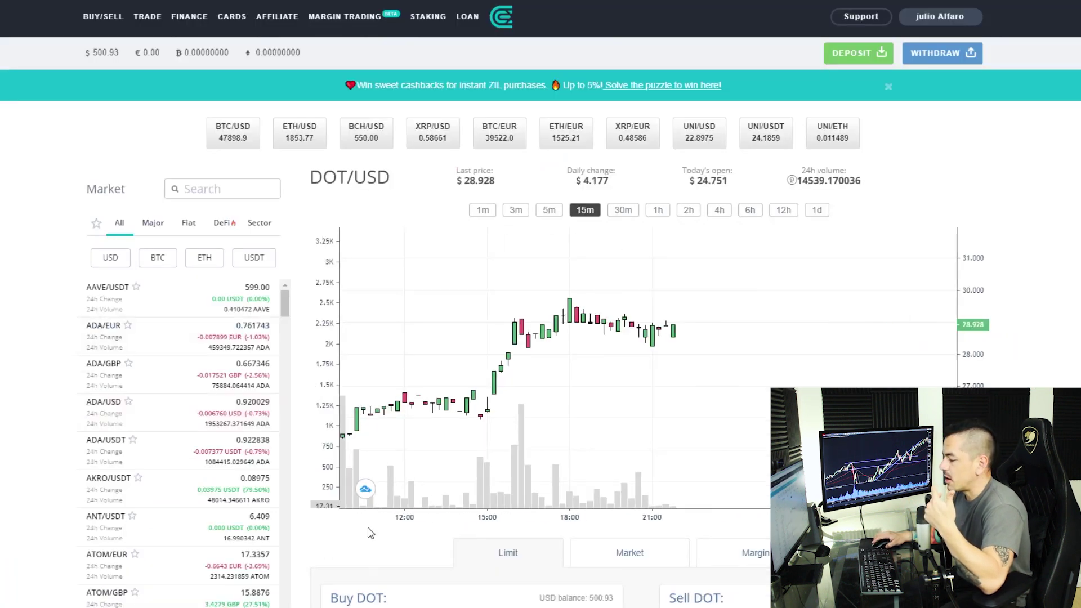
{"action": "scroll", "coordinate": [361, 535], "scroll_direction": "down", "scroll_amount": 5}
{"action": "left_click", "coordinate": [630, 304]}
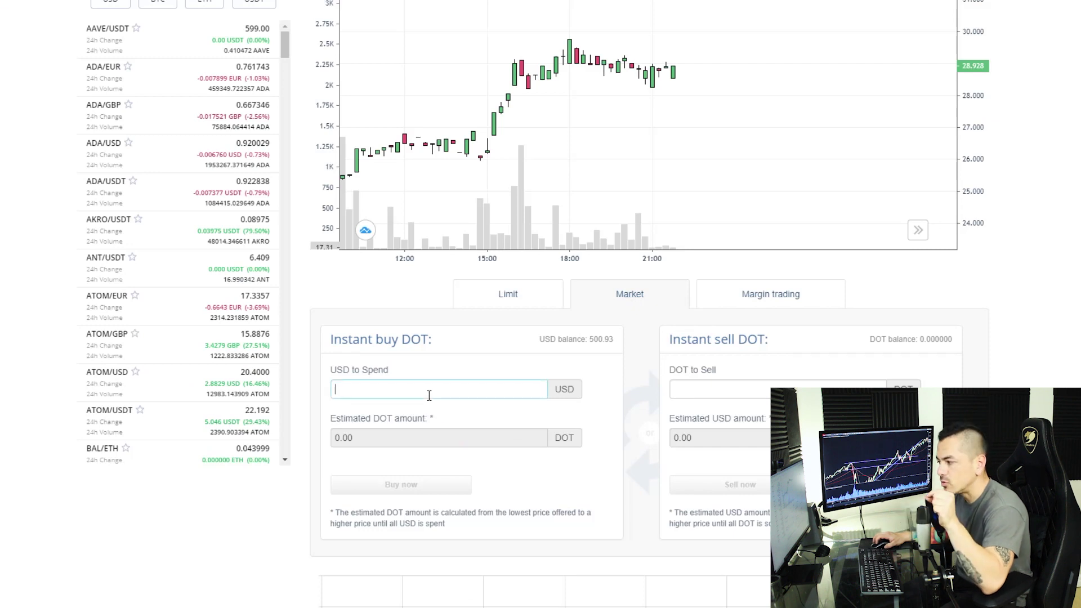
{"action": "type", "text": "500"}
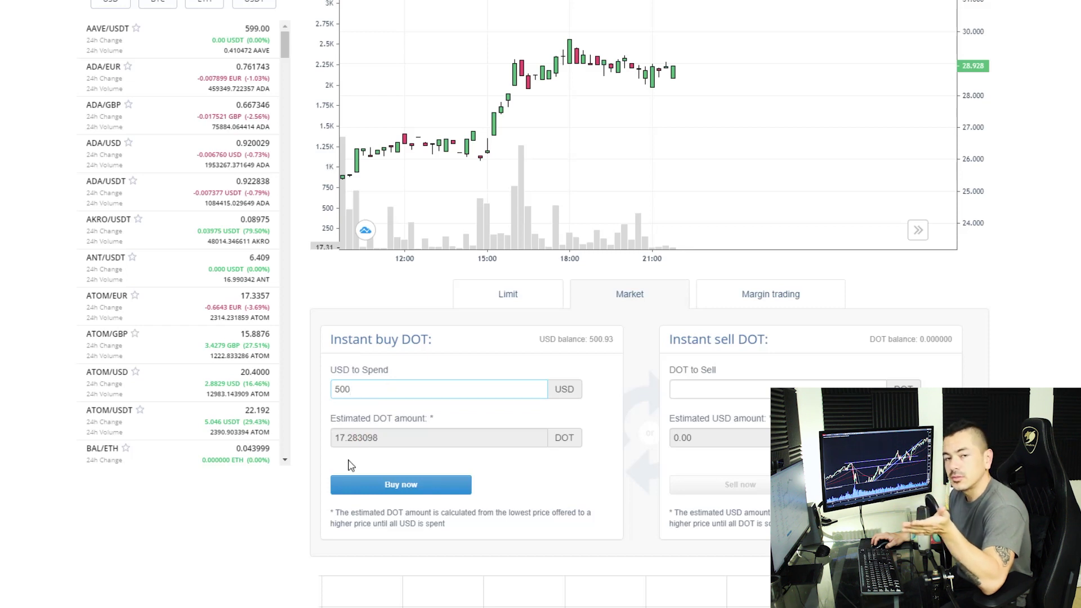
{"action": "left_click", "coordinate": [407, 487]}
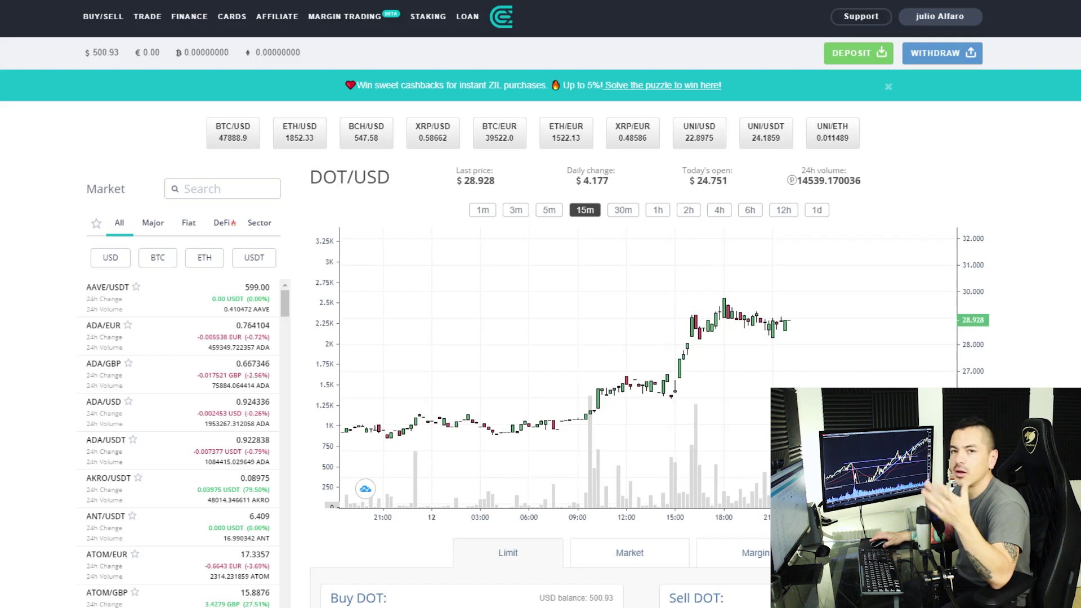
Open the withdrawal page and bring up the recipient address entry for a BTC withdrawal.
{"action": "scroll", "coordinate": [541, 304], "scroll_direction": "down", "scroll_amount": 5}
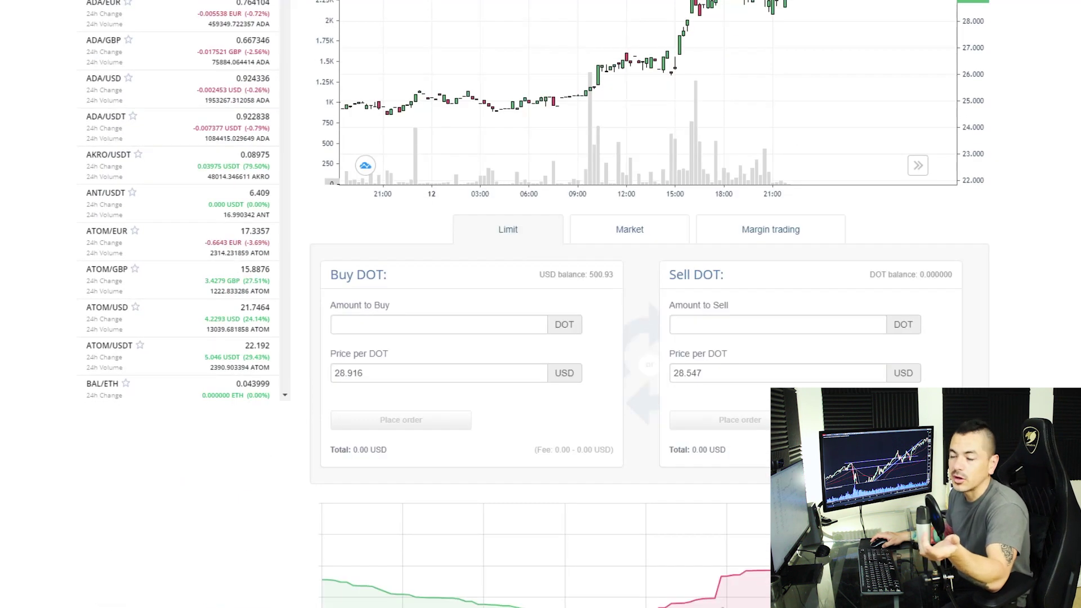
{"action": "scroll", "coordinate": [1023, 344], "scroll_direction": "up", "scroll_amount": 5}
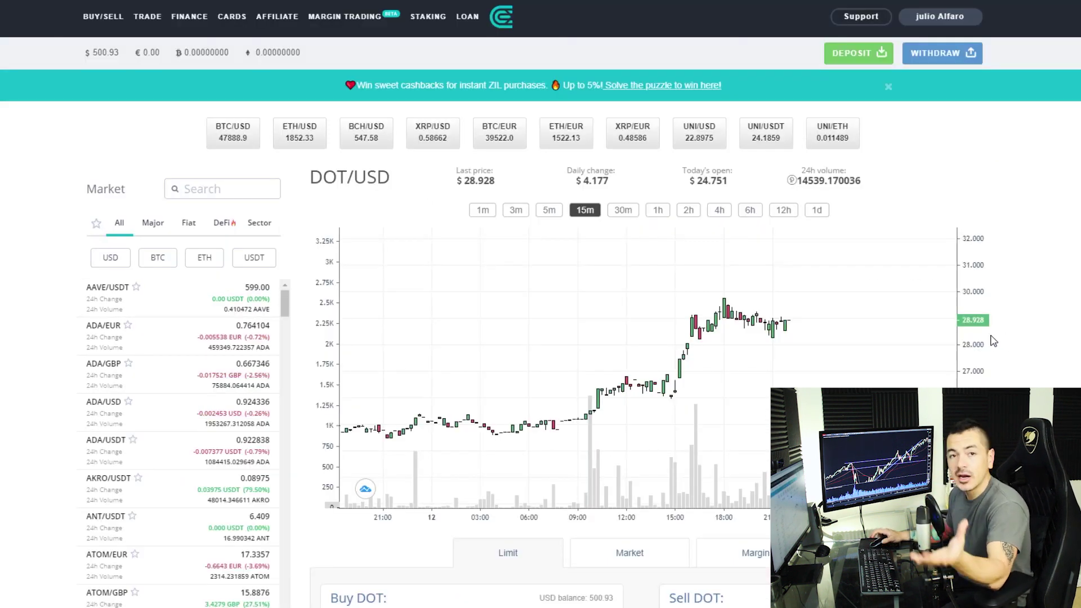
{"action": "left_click", "coordinate": [935, 56]}
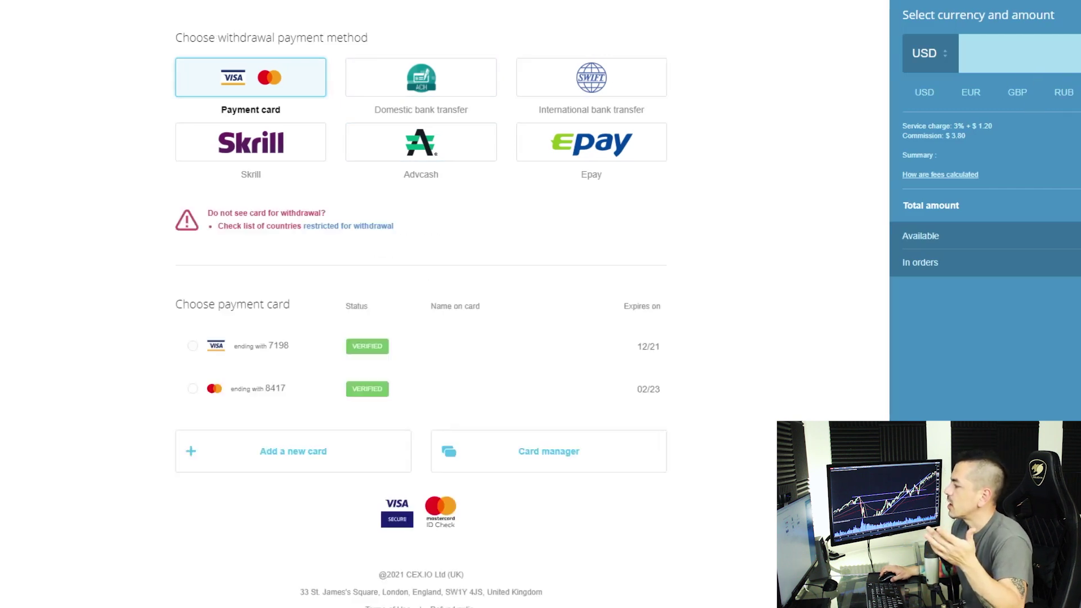
{"action": "left_click", "coordinate": [1078, 92]}
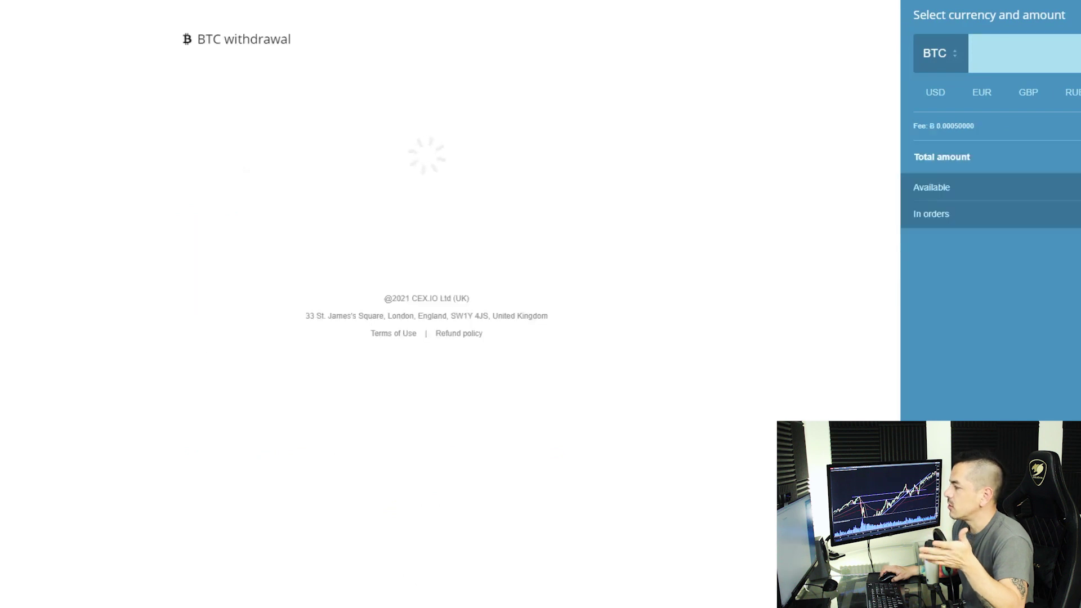
{"action": "left_click", "coordinate": [317, 124]}
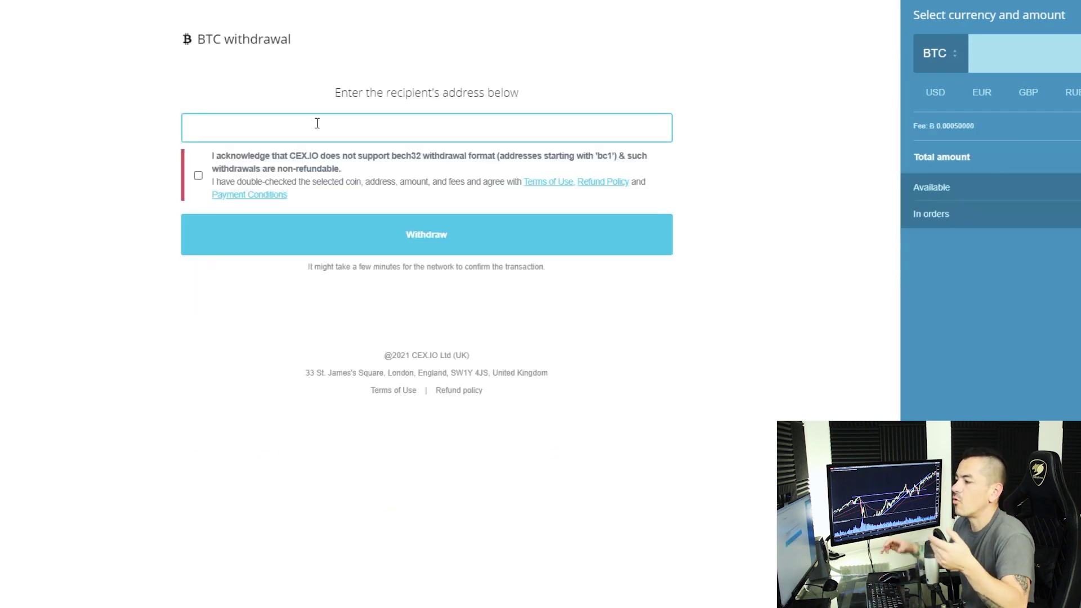